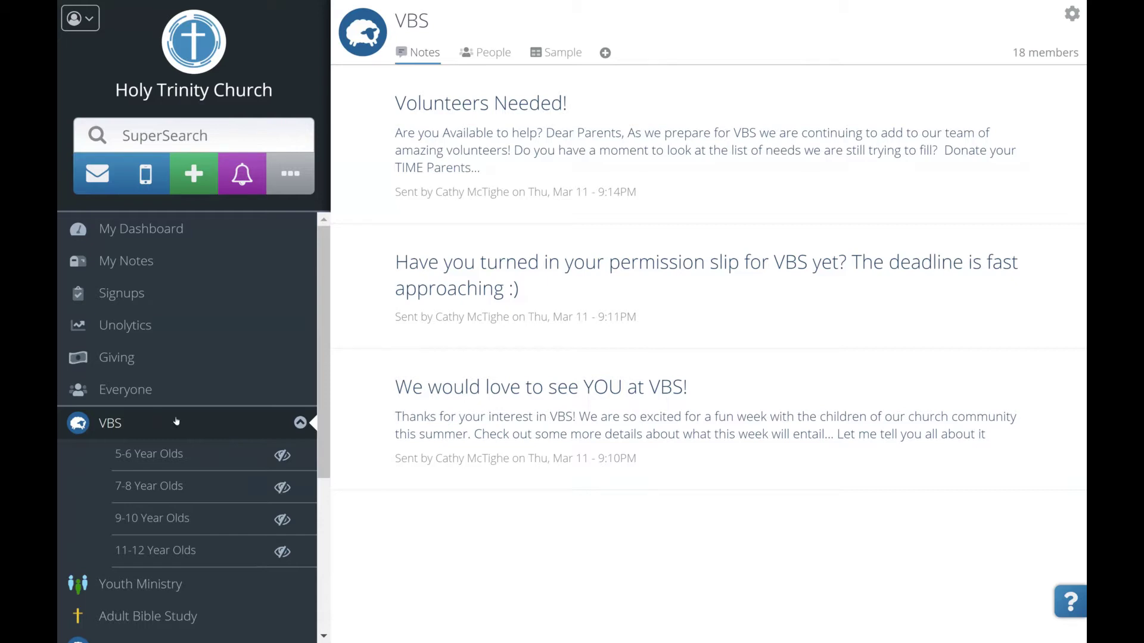
- View the VBS group's people and create a new board titled "Registrations"
left_click(500, 53)
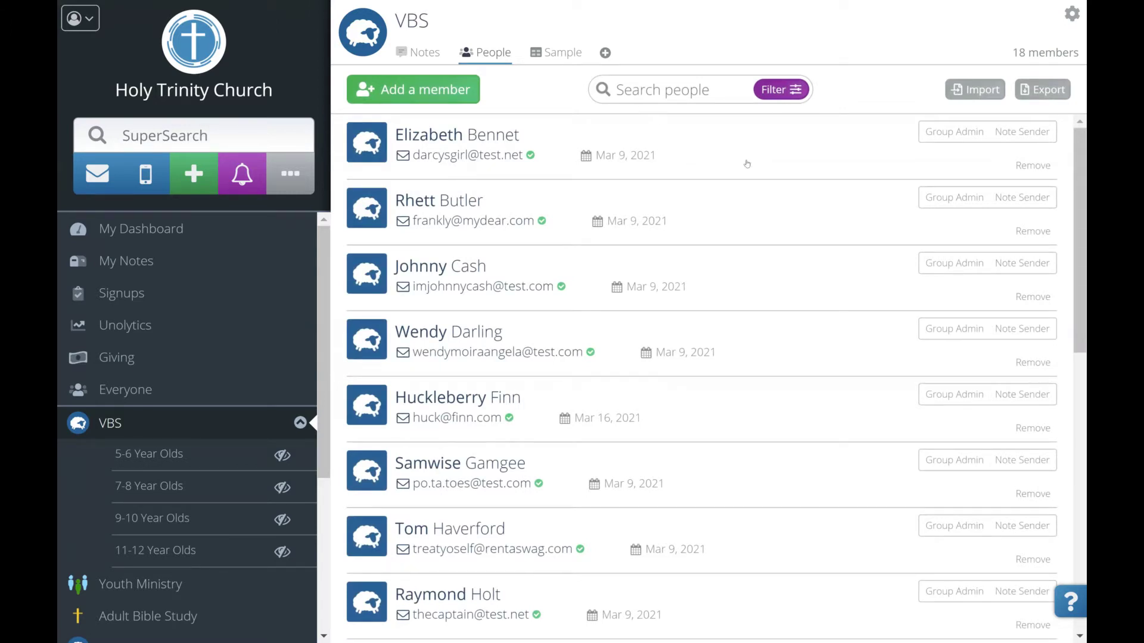
left_click(626, 54)
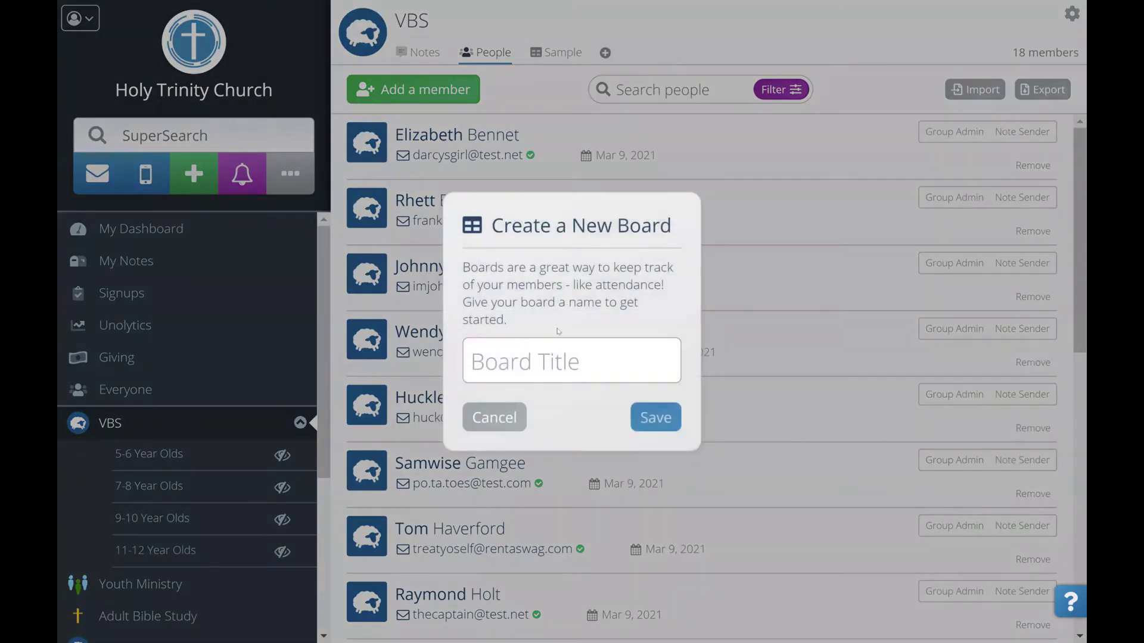
type("Registratio")
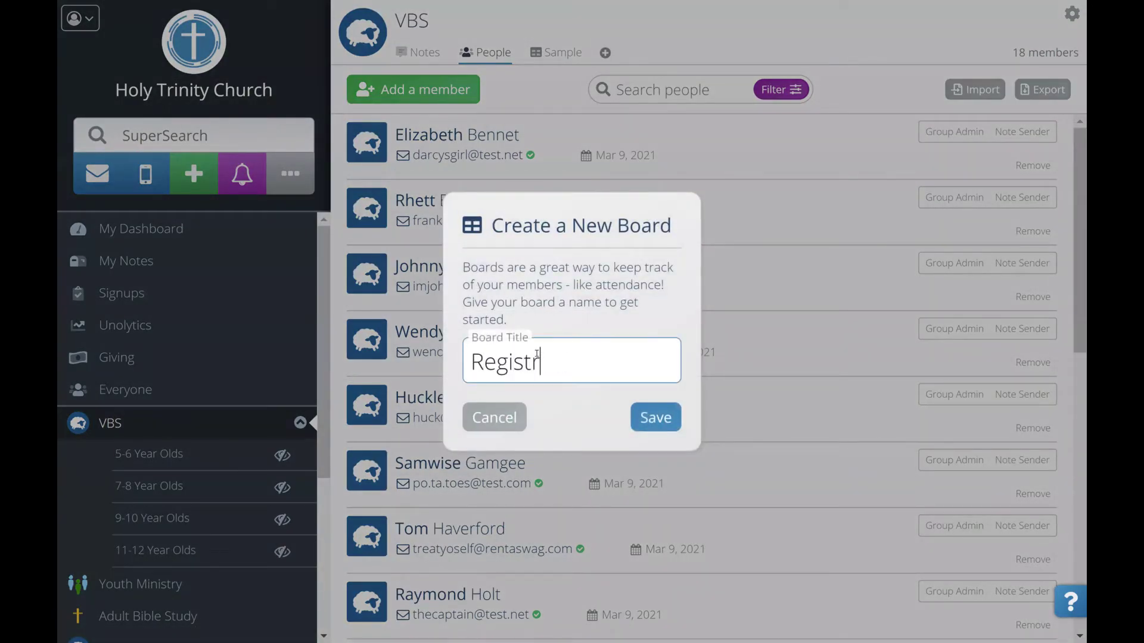
type("ns")
left_click(641, 422)
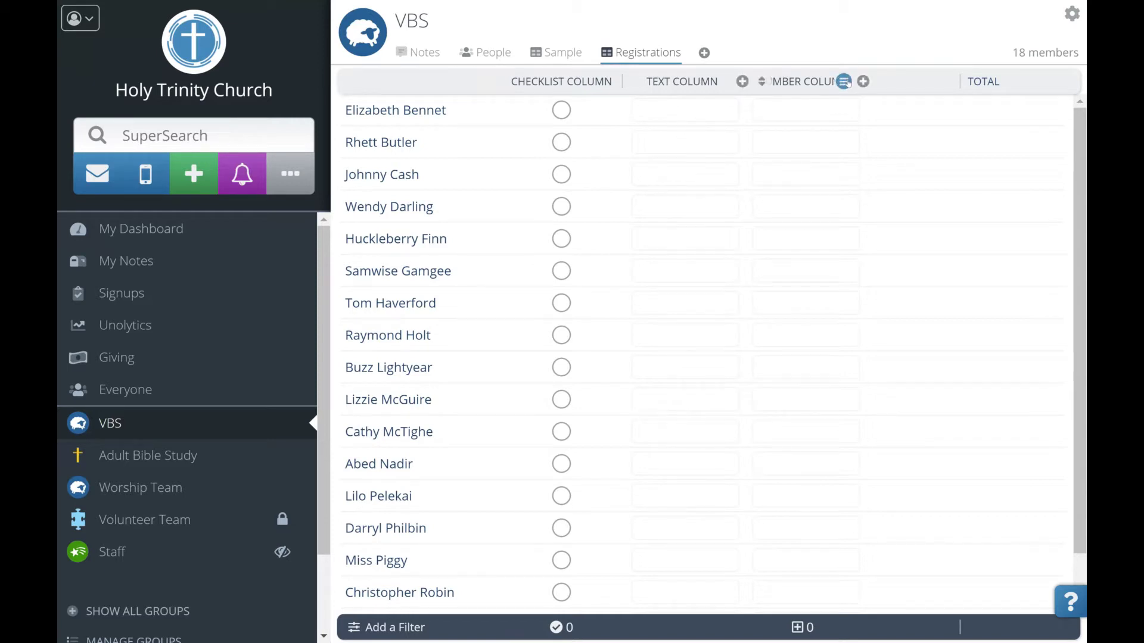
- Delete the default number column and text column from the Registrations board
left_click(844, 81)
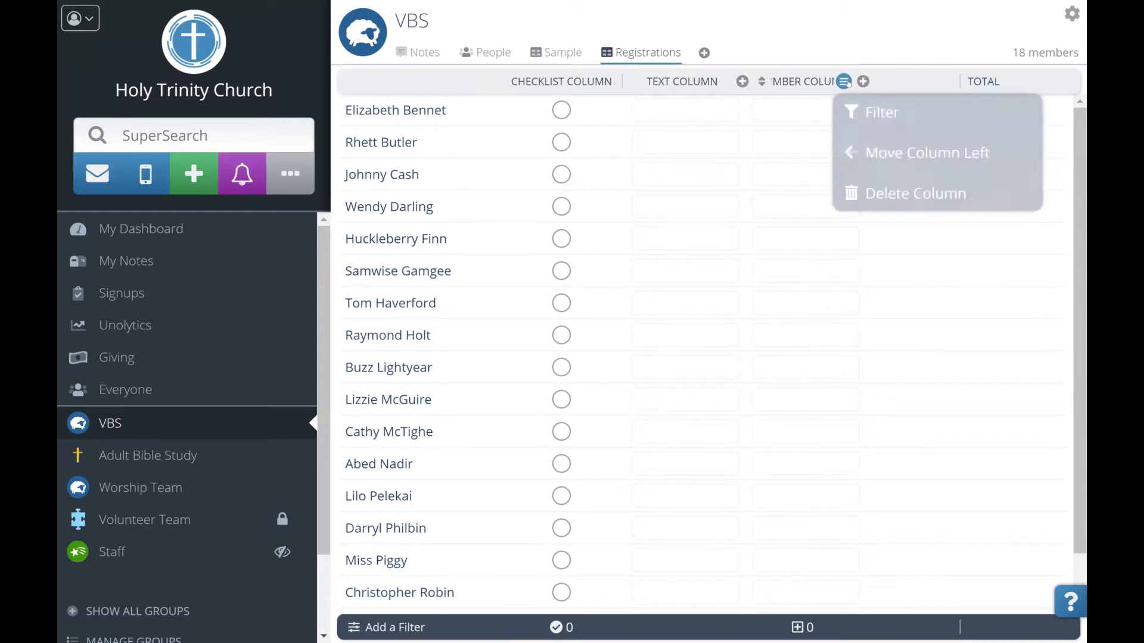
left_click(881, 192)
left_click(1020, 319)
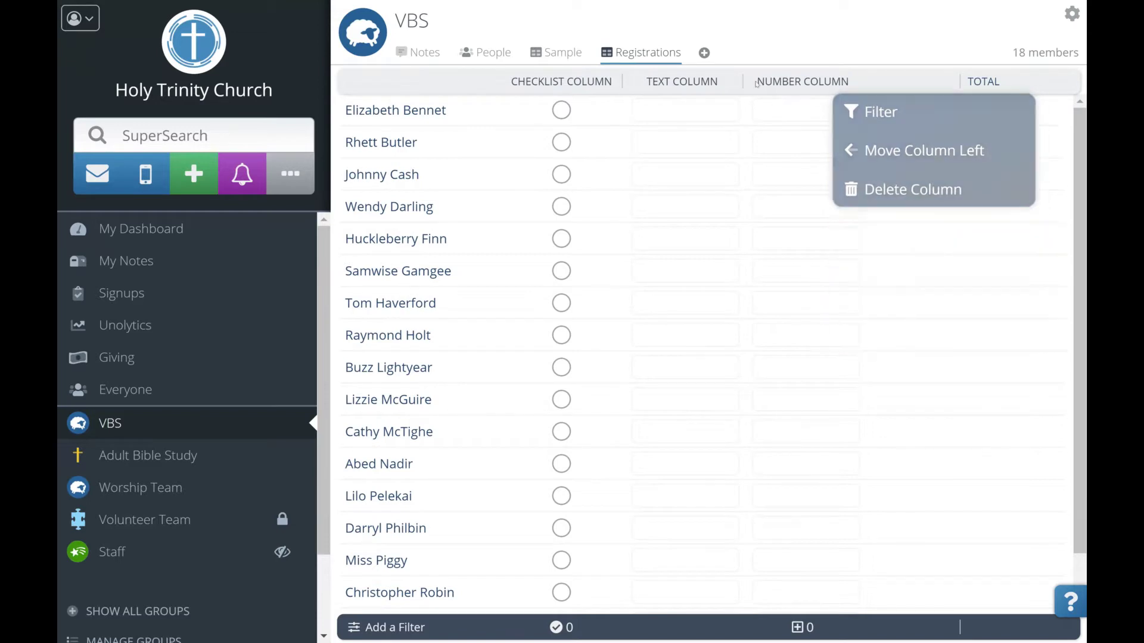
left_click(723, 82)
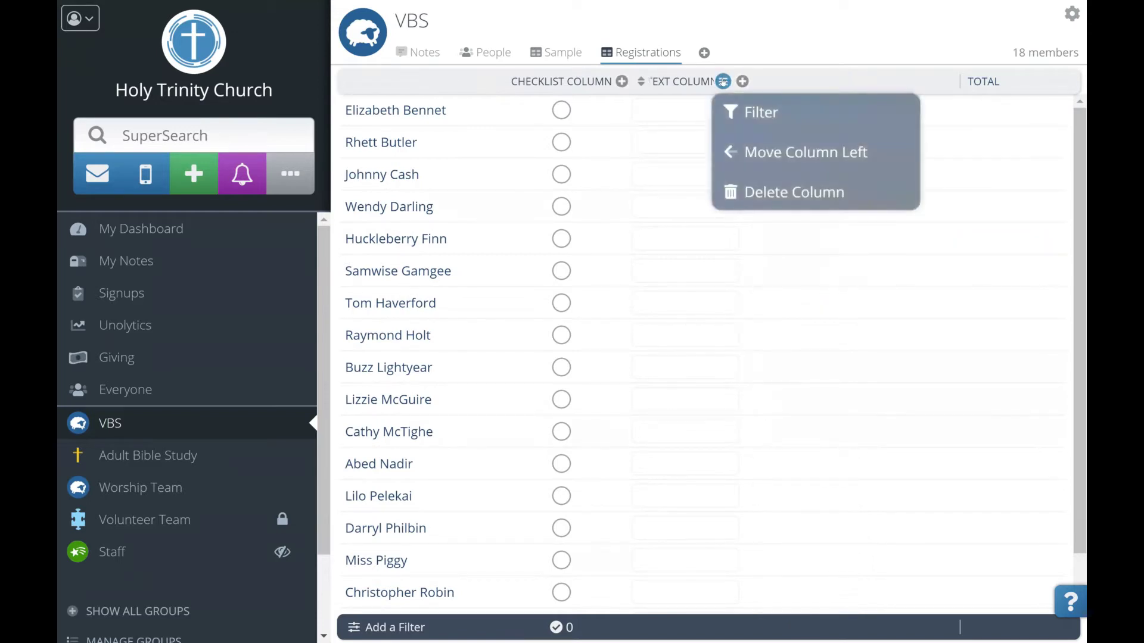
left_click(786, 193)
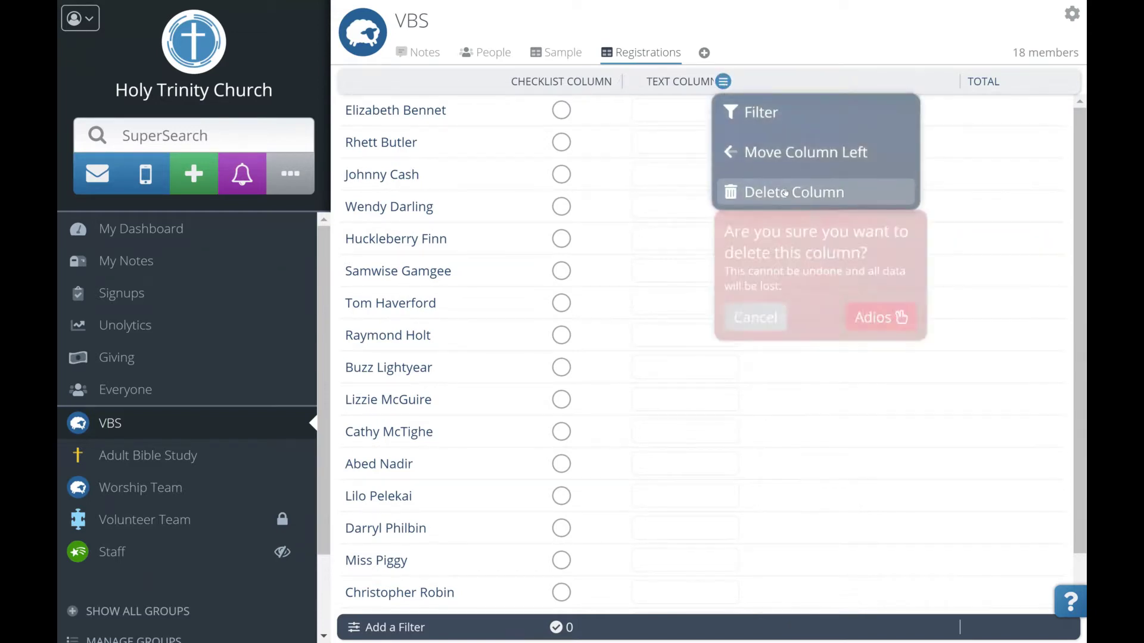
left_click(874, 317)
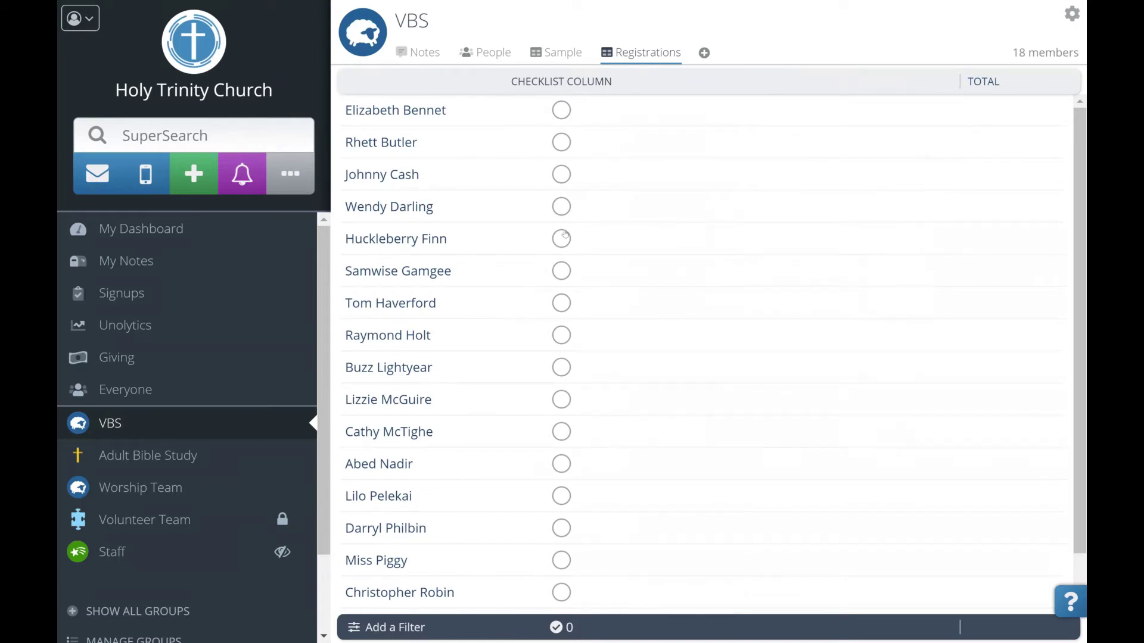
- Rename the checklist column of the Registrations board to "Permission Slip"
left_click(560, 82)
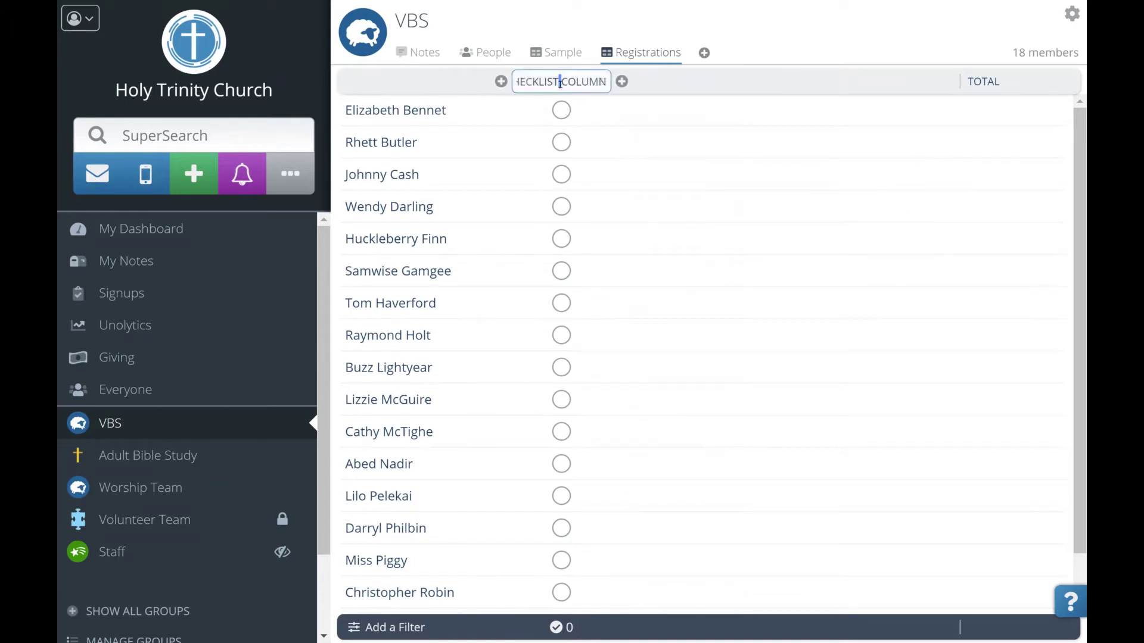
type("PERMI")
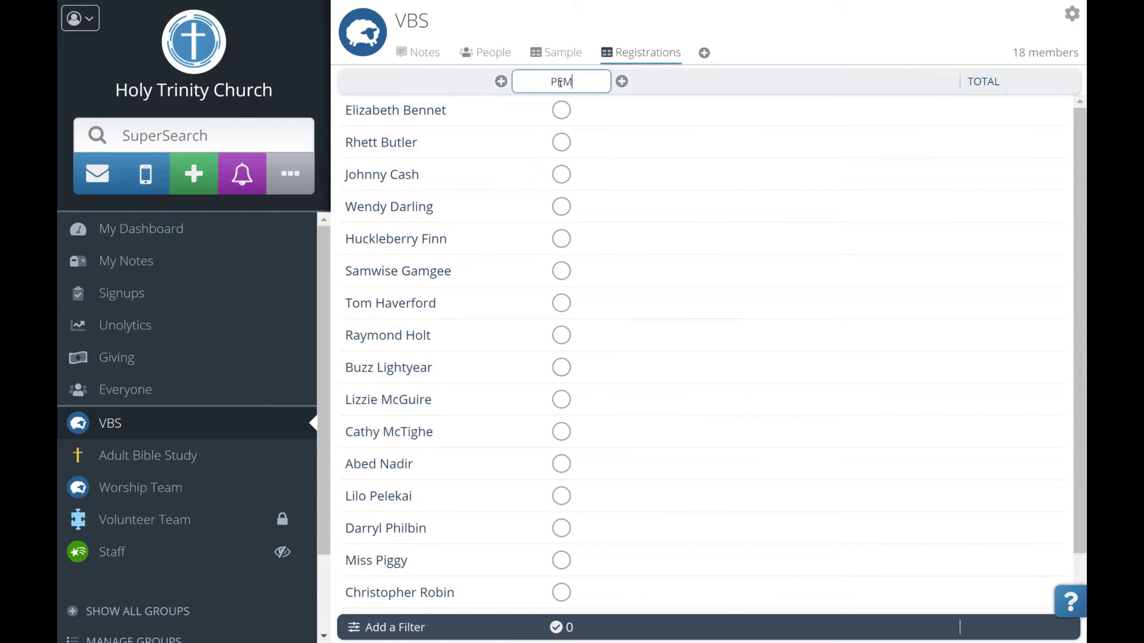
type("SSION SLIP")
- Add a checklist column titled "Payment" after the Permission Slip column
left_click(622, 81)
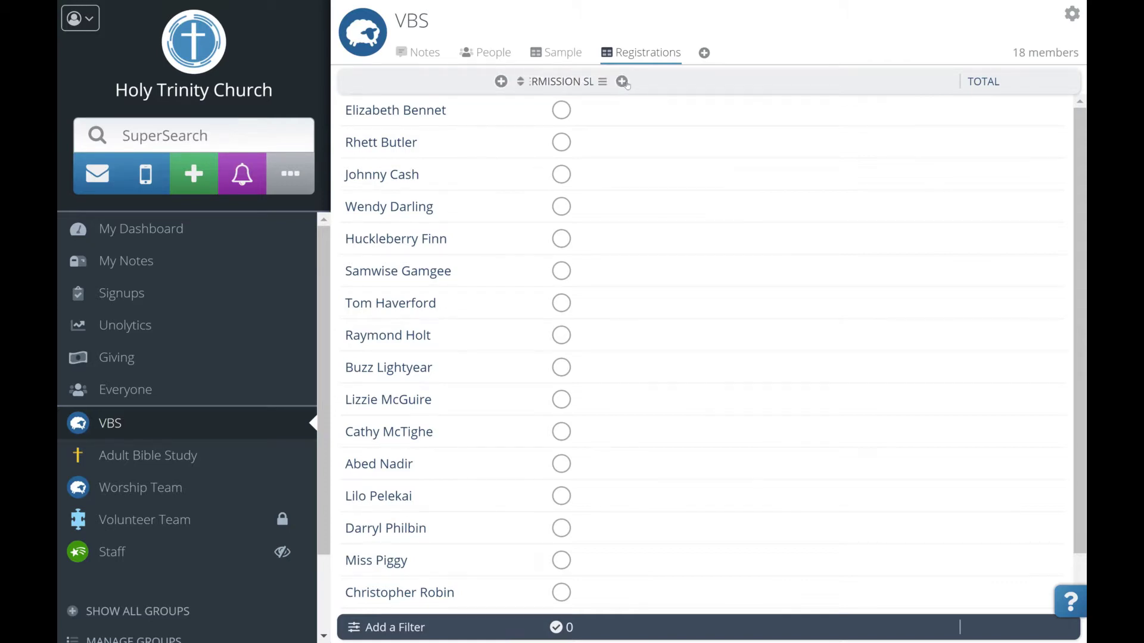
left_click(675, 144)
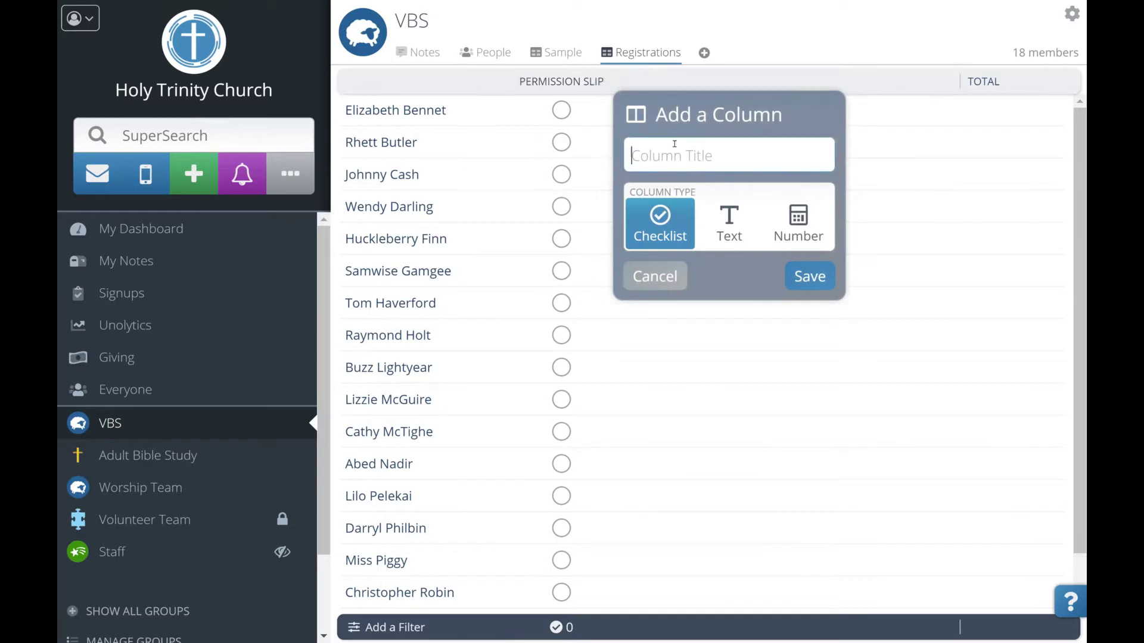
type("Payment")
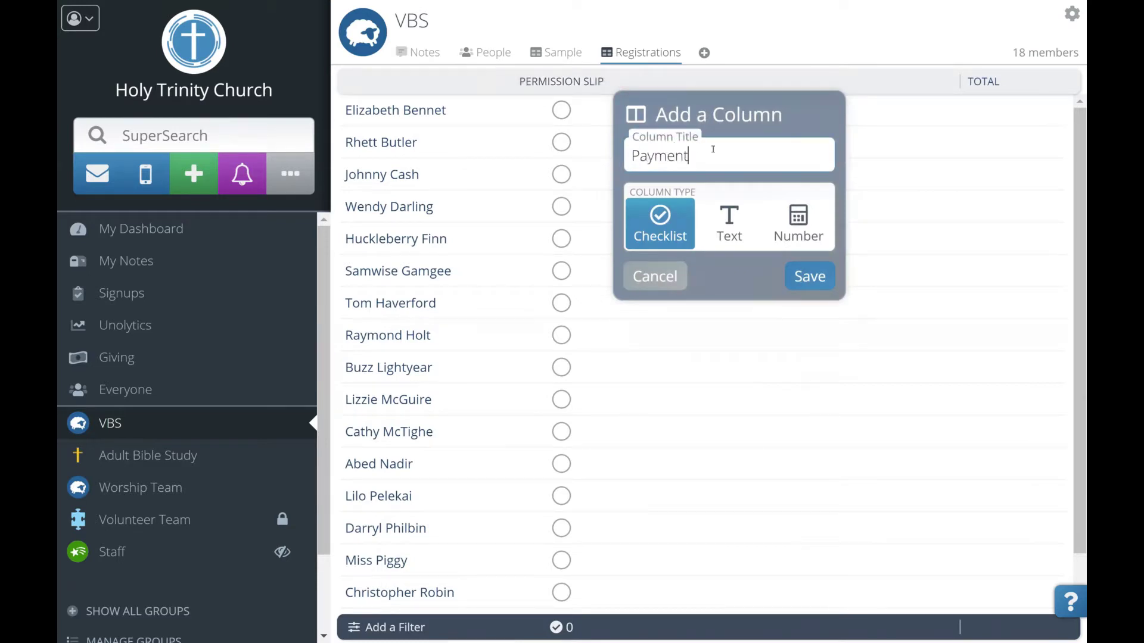
left_click(808, 276)
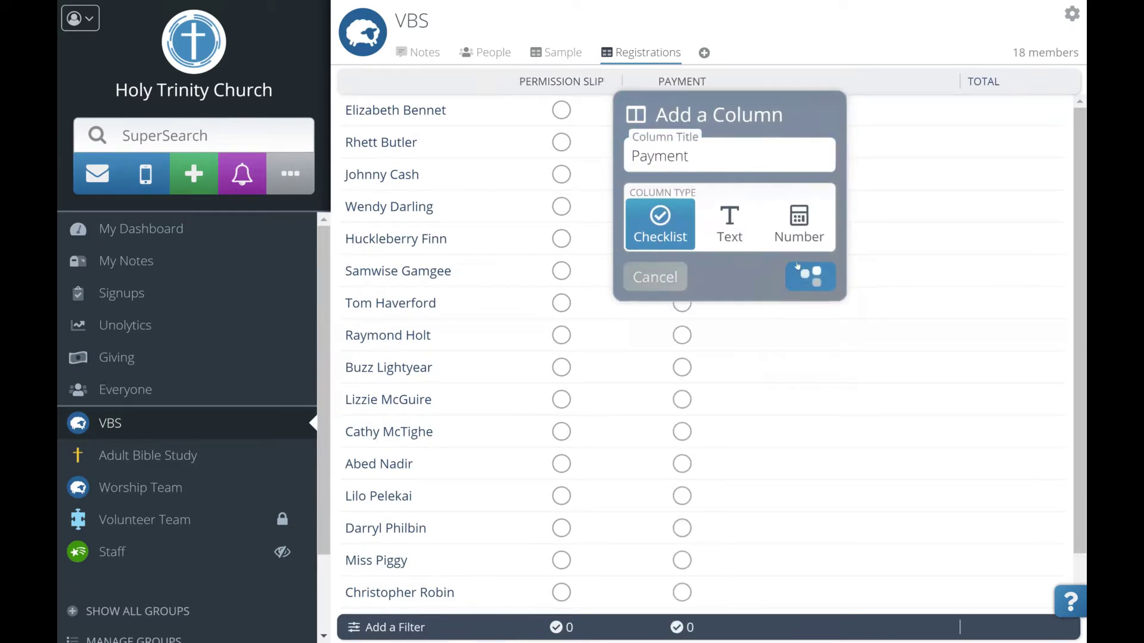
- Add a number column titled "Total Children" after the Payment column
left_click(743, 81)
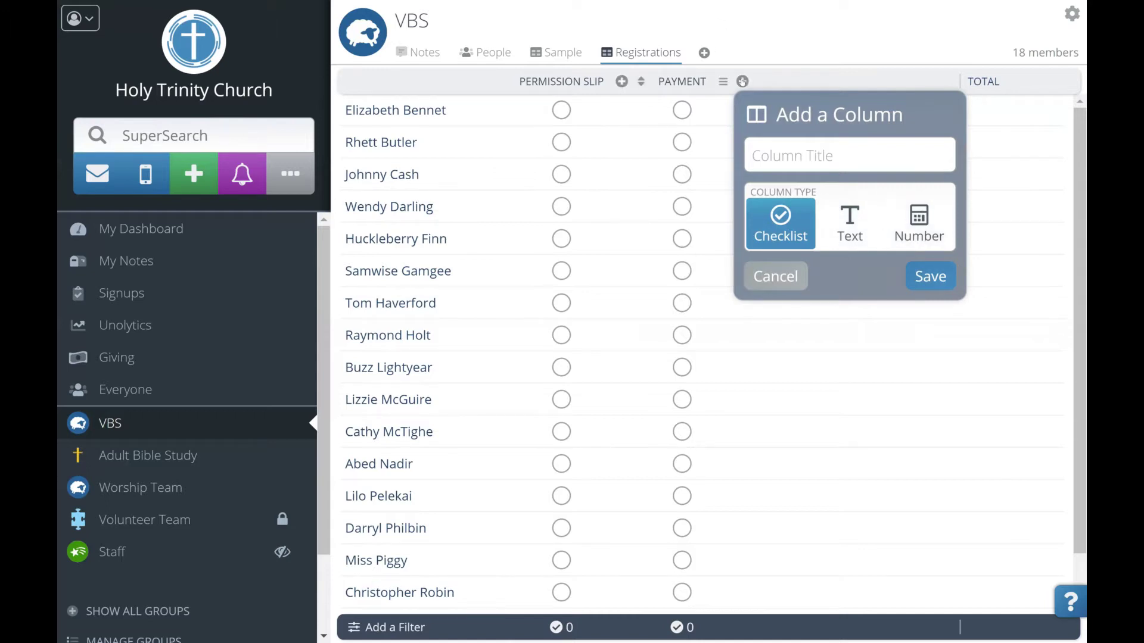
left_click(924, 220)
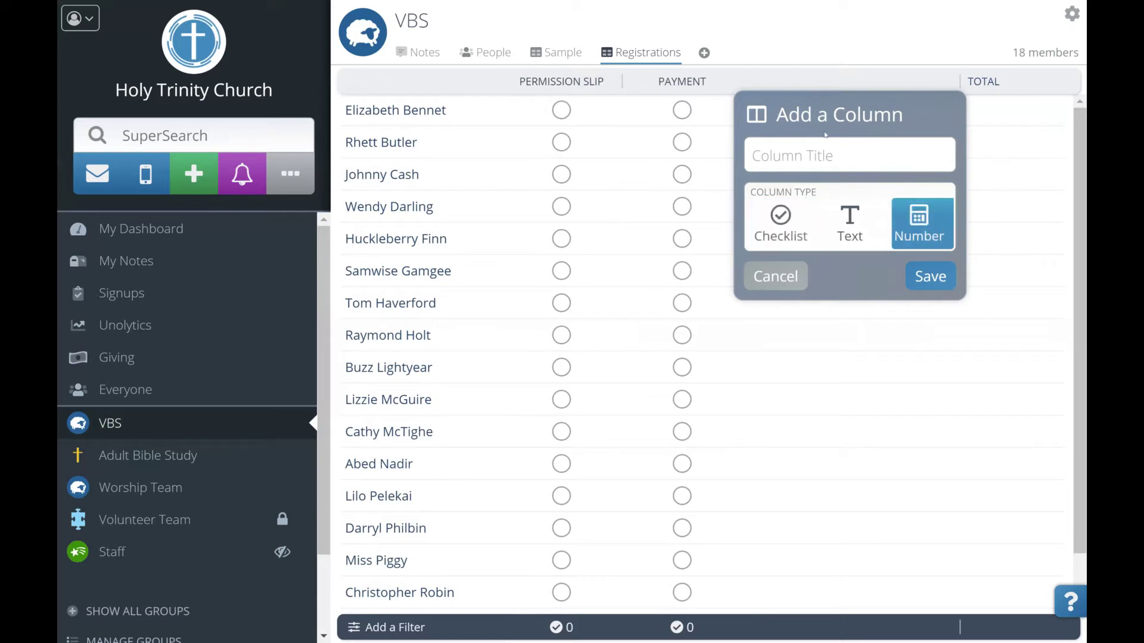
left_click(822, 155)
type("T")
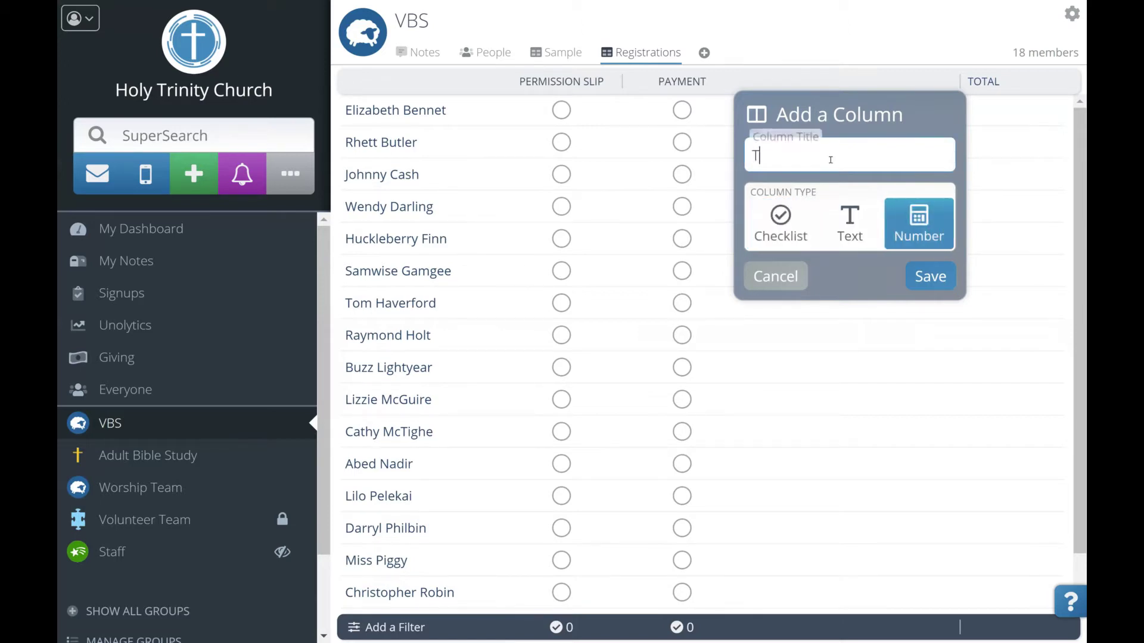
type("otal Children")
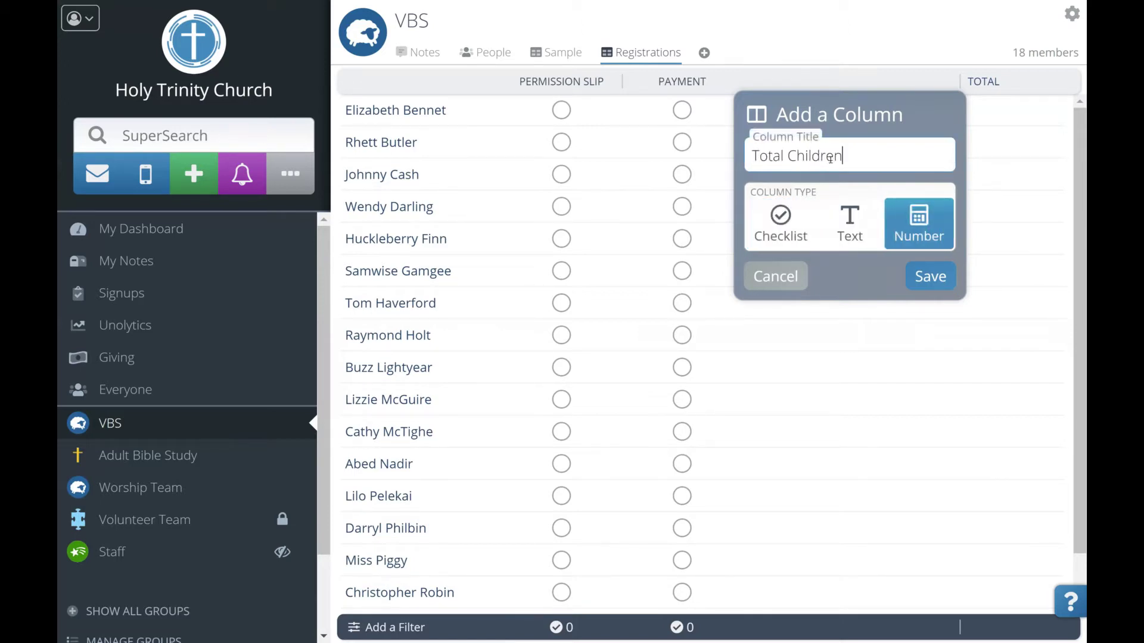
left_click(930, 277)
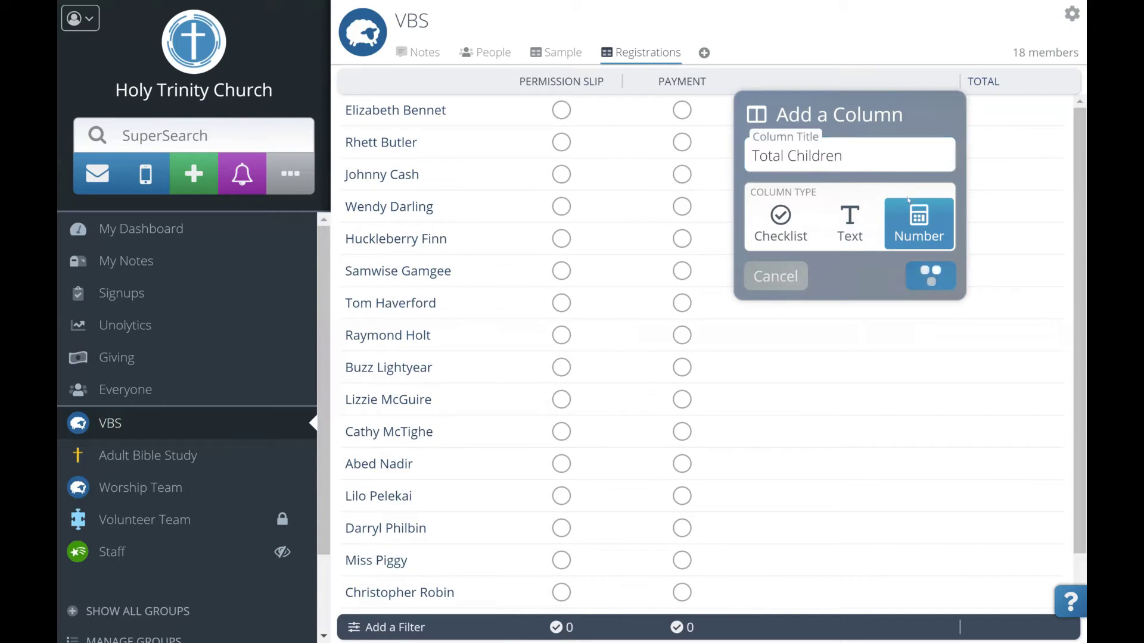
- Add a number column titled "5-6 Year Olds" after the Total Children column
left_click(863, 81)
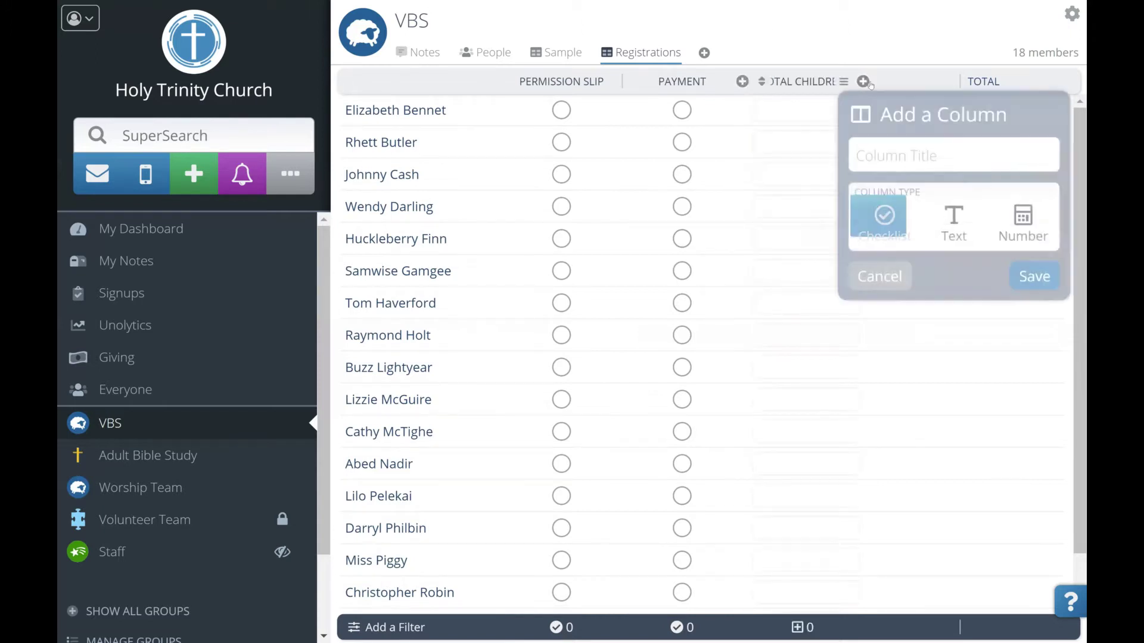
type("5-6 Y")
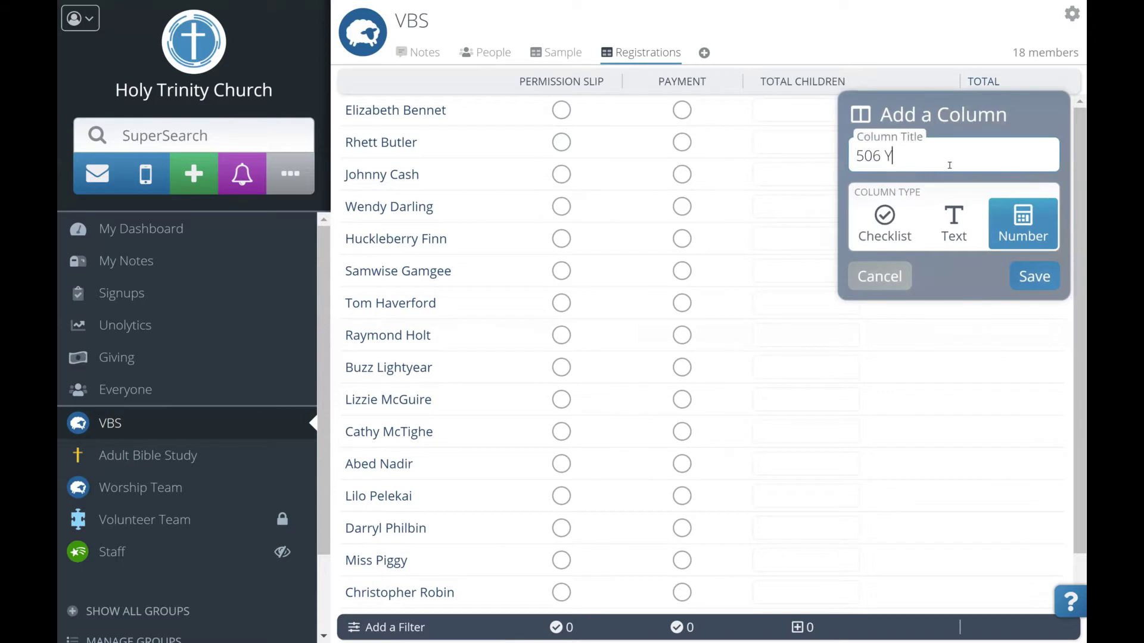
key("BackSpace")
key("BackSpace")
key("BackSpace")
key("BackSpace")
type("-6 Year Olds")
left_click(1034, 276)
- Add a number column titled "7-8 Year Olds" after the 5-6 Year Olds column
left_click(989, 84)
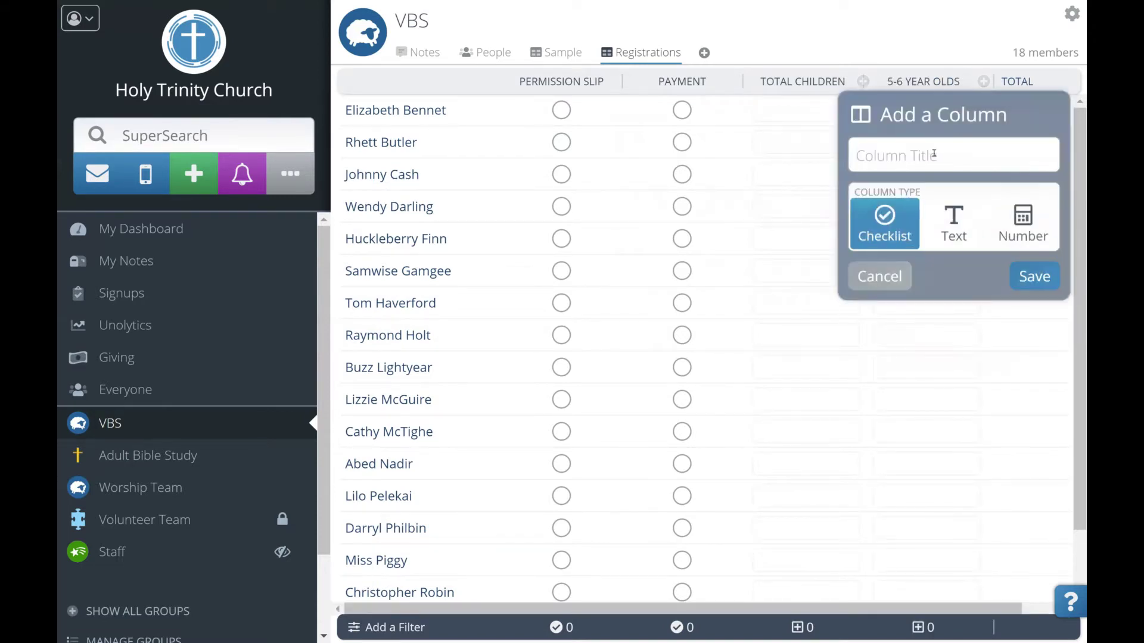
type("7-8 Year Olds")
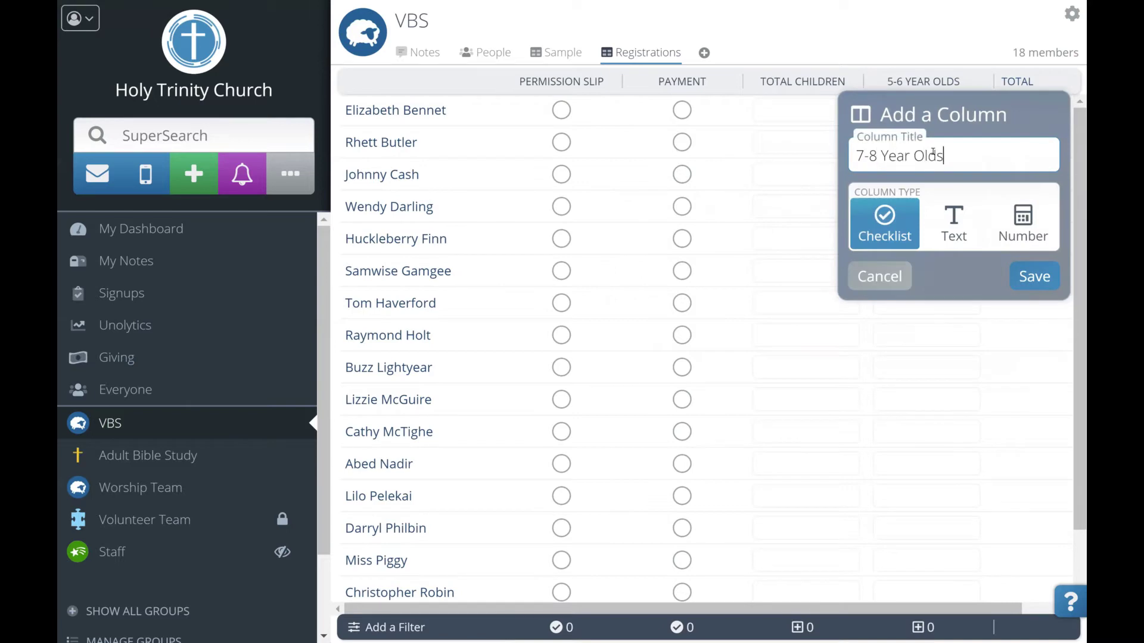
left_click(1023, 223)
left_click(1034, 277)
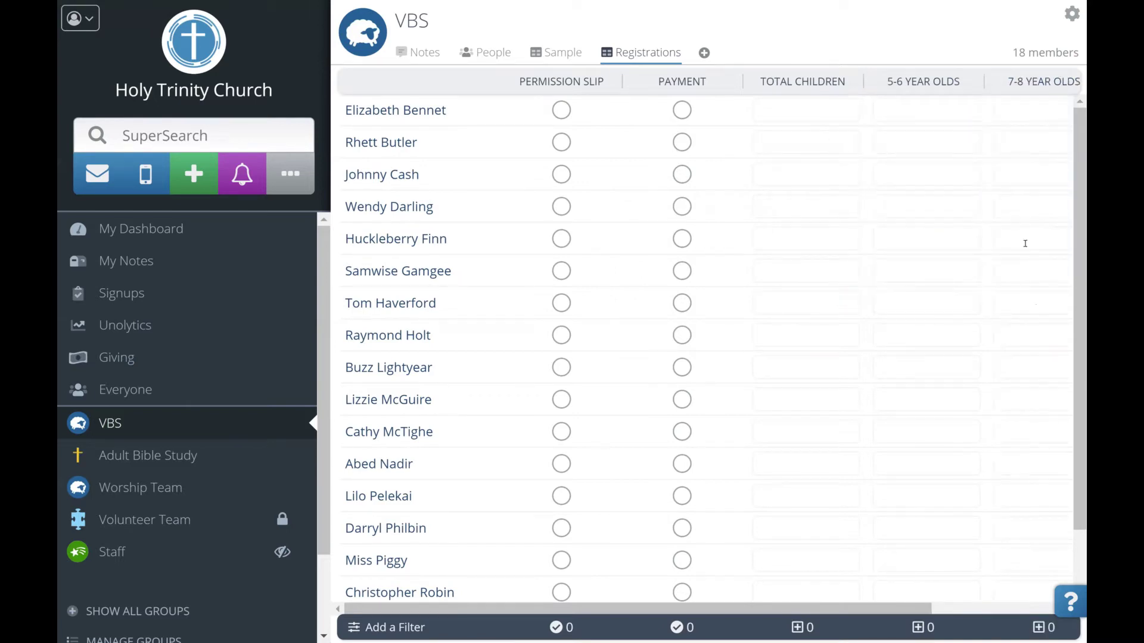
- For the first member, check Permission Slip and Payment and enter 2 total children, 1 in 5-6 Year Olds and 1 in 7-8 Year Olds
left_click(561, 110)
left_click(681, 110)
left_click(820, 108)
type("2")
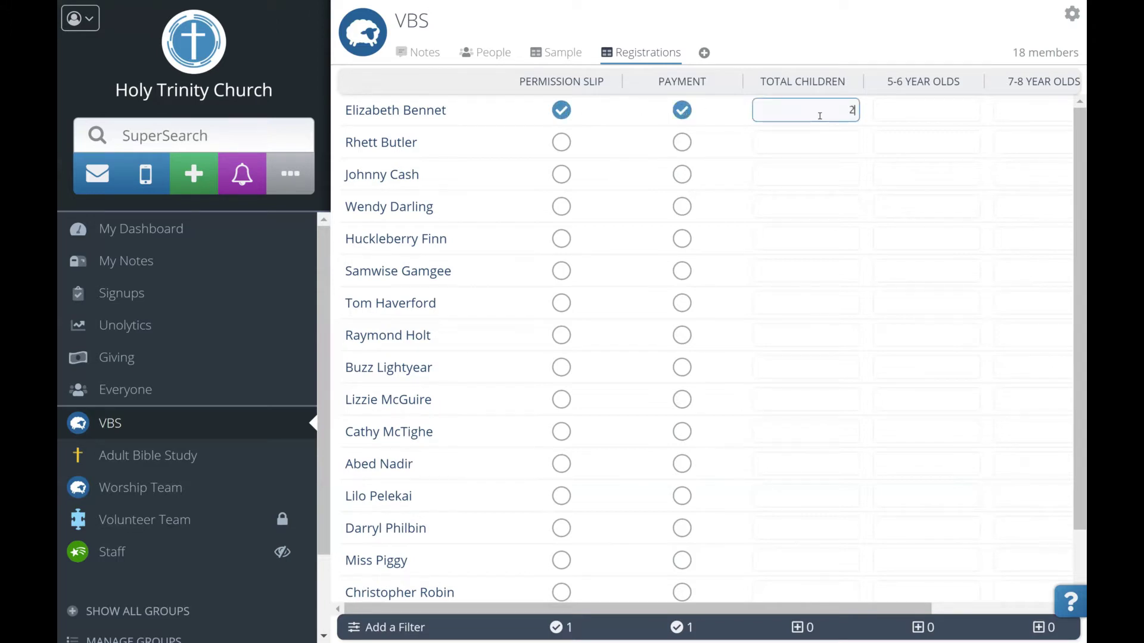
left_click(950, 109)
type("1")
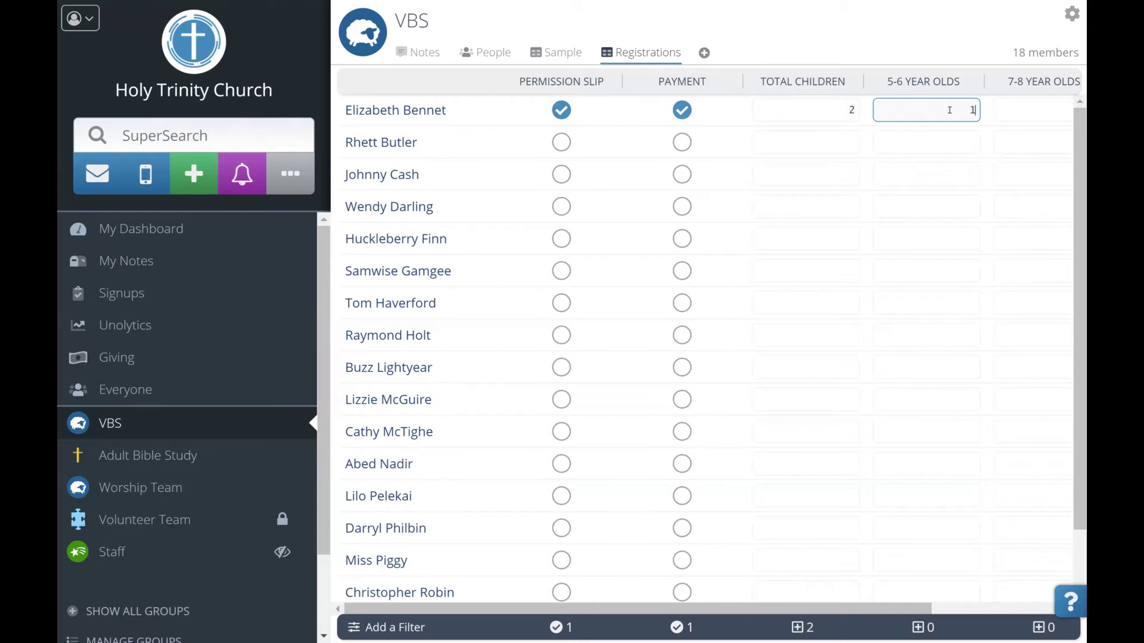
left_click(1069, 109)
type("1")
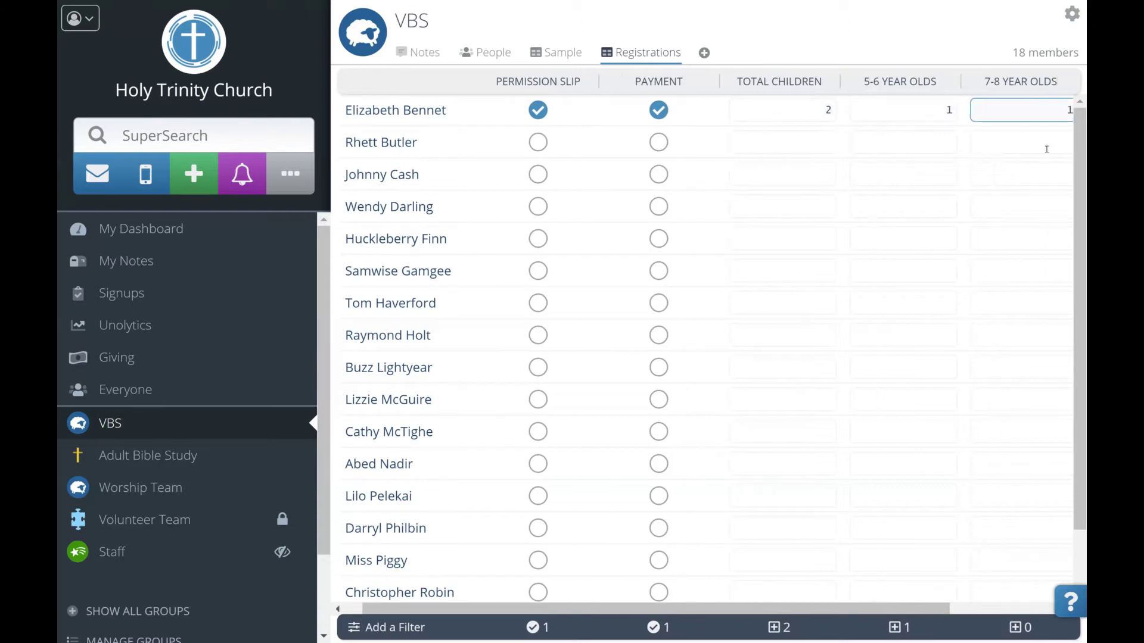
left_click(1046, 148)
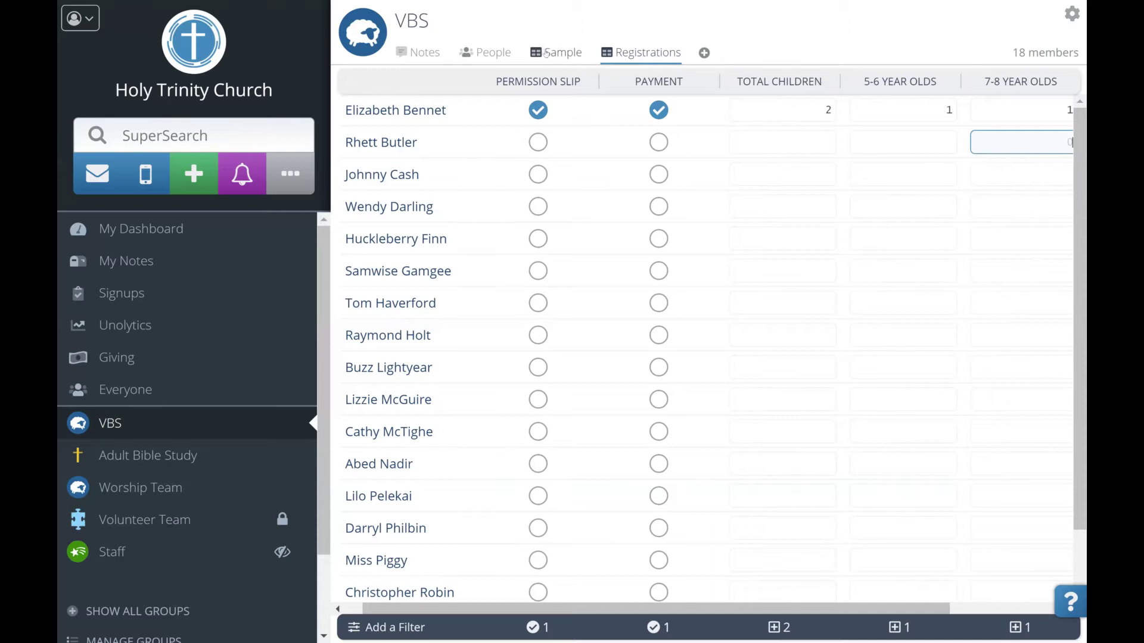
- Open the Sample board and sort its members by the permission slip column, with checked members first
left_click(554, 55)
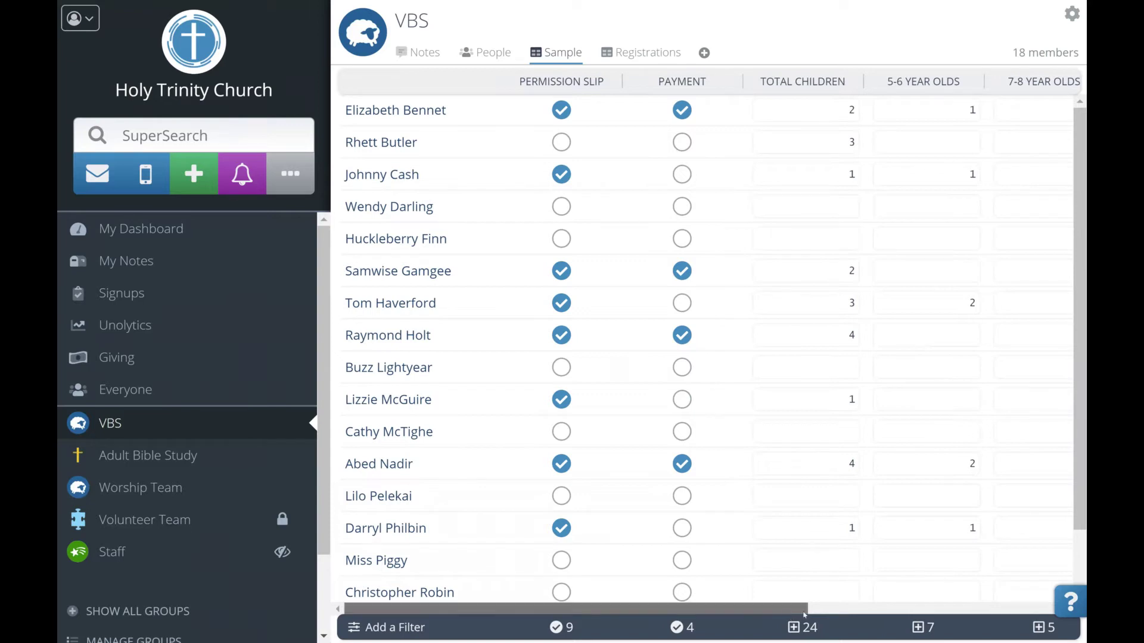
left_click_drag(786, 615, 653, 609)
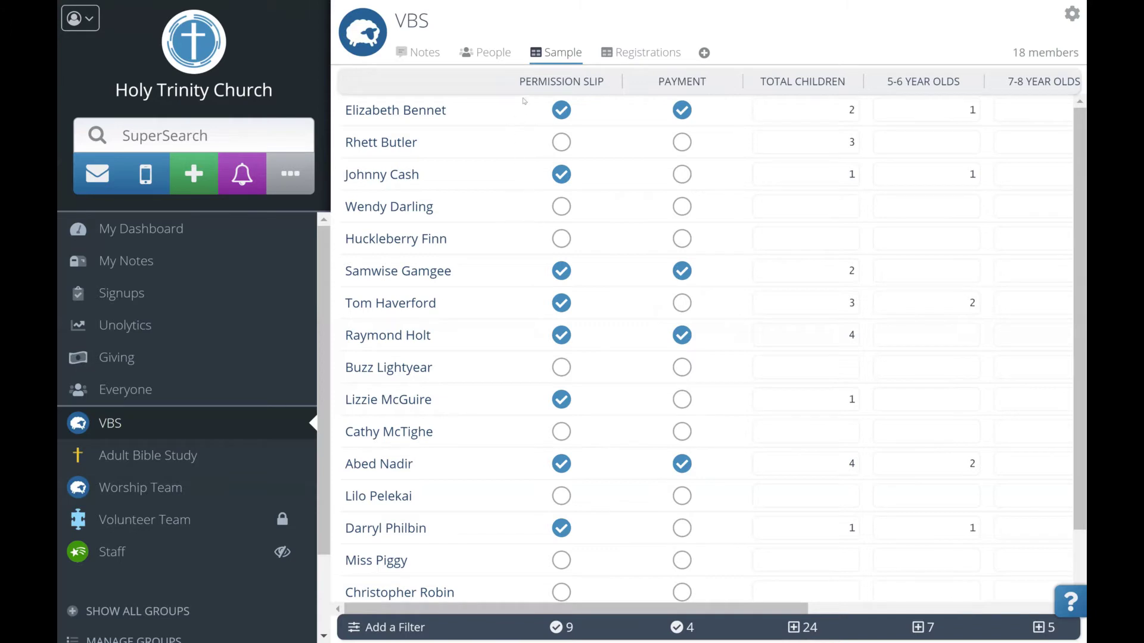
mouse_move(523, 83)
left_click(521, 82)
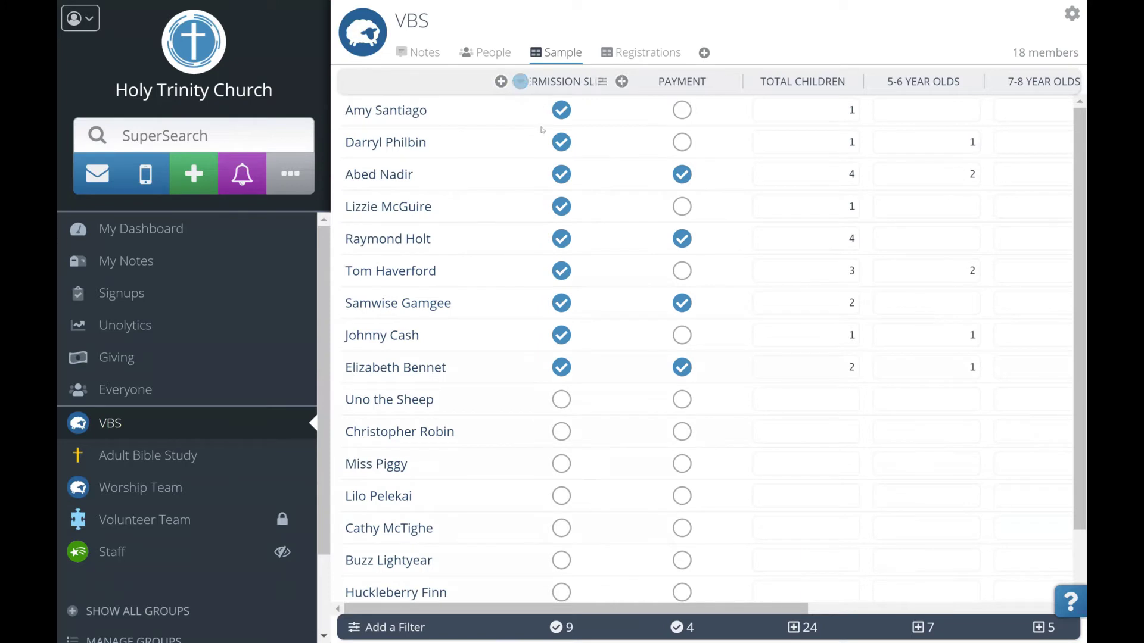
scroll(541, 492, "down", 1)
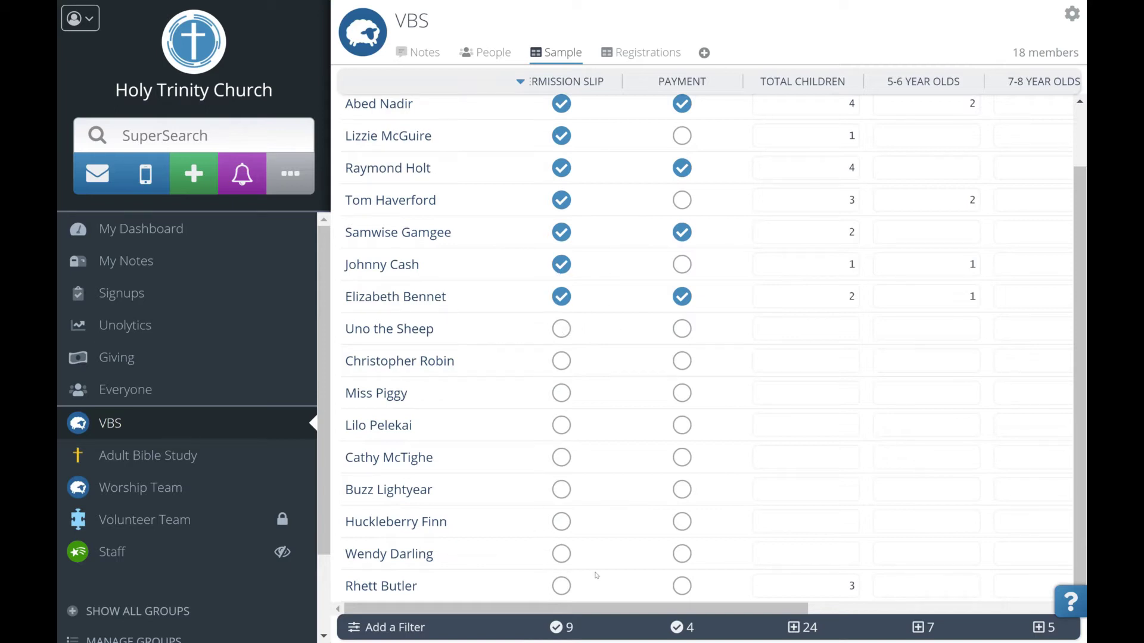
- Filter the Sample board by the permission slip column to members whose slip is checked
mouse_move(601, 84)
left_click(603, 81)
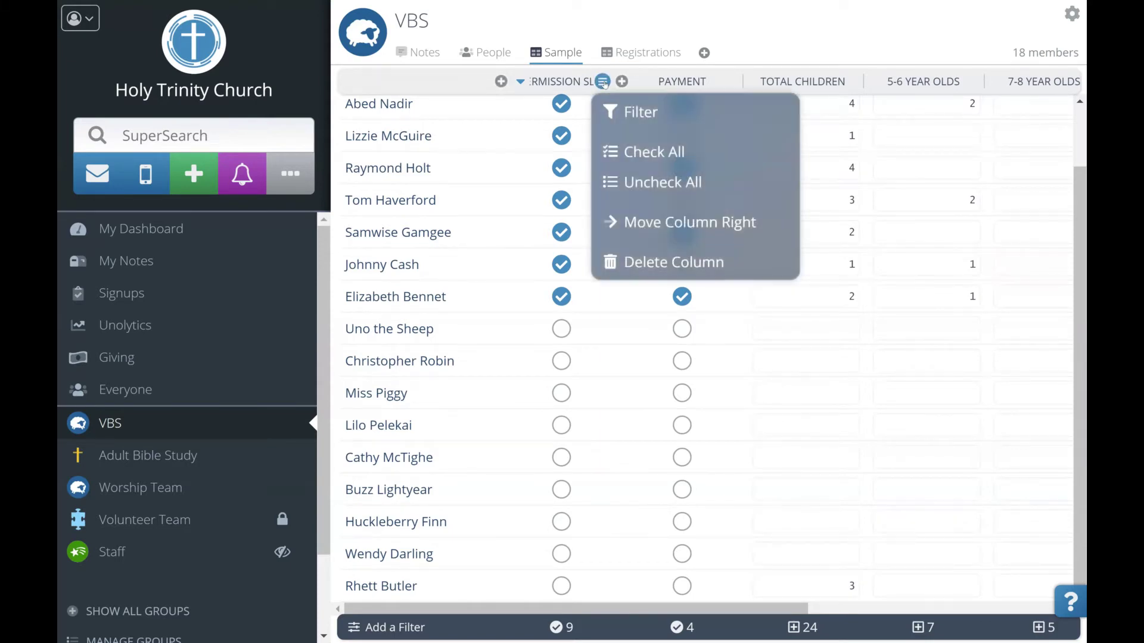
left_click(612, 112)
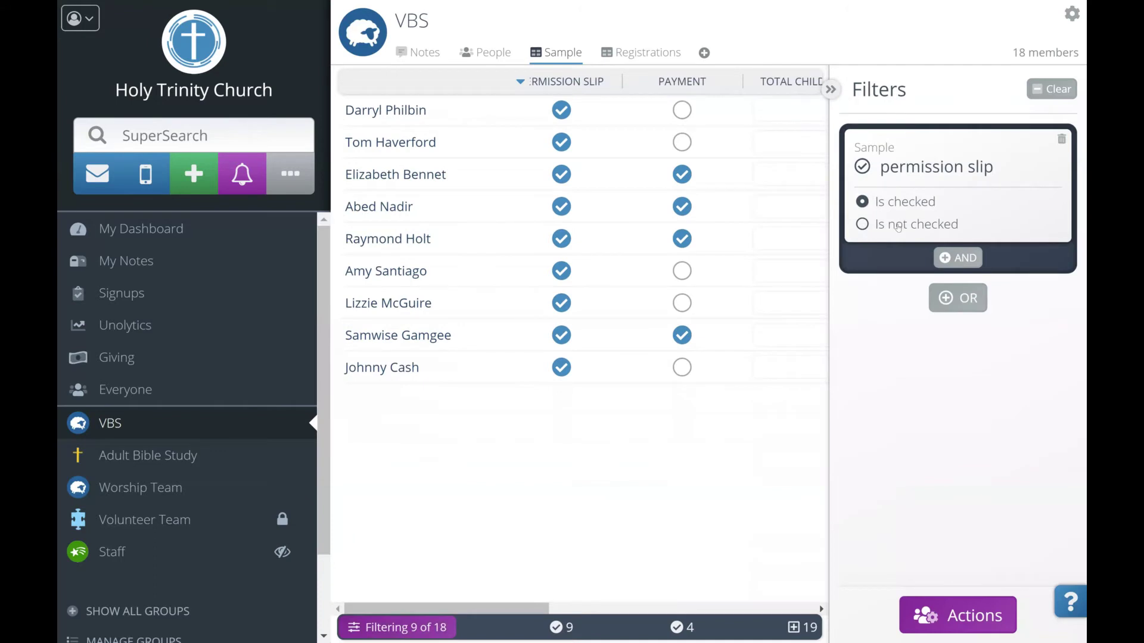
- Open an email draft to members whose permission slip is not checked, discarding the draft and clearing the filter
left_click(888, 229)
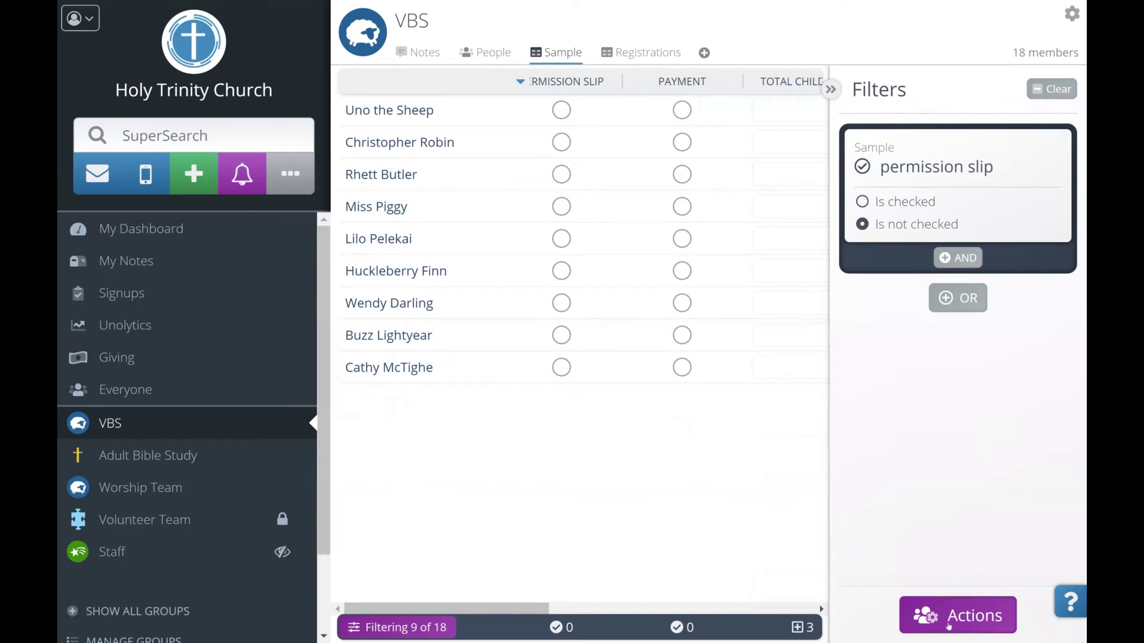
left_click(948, 625)
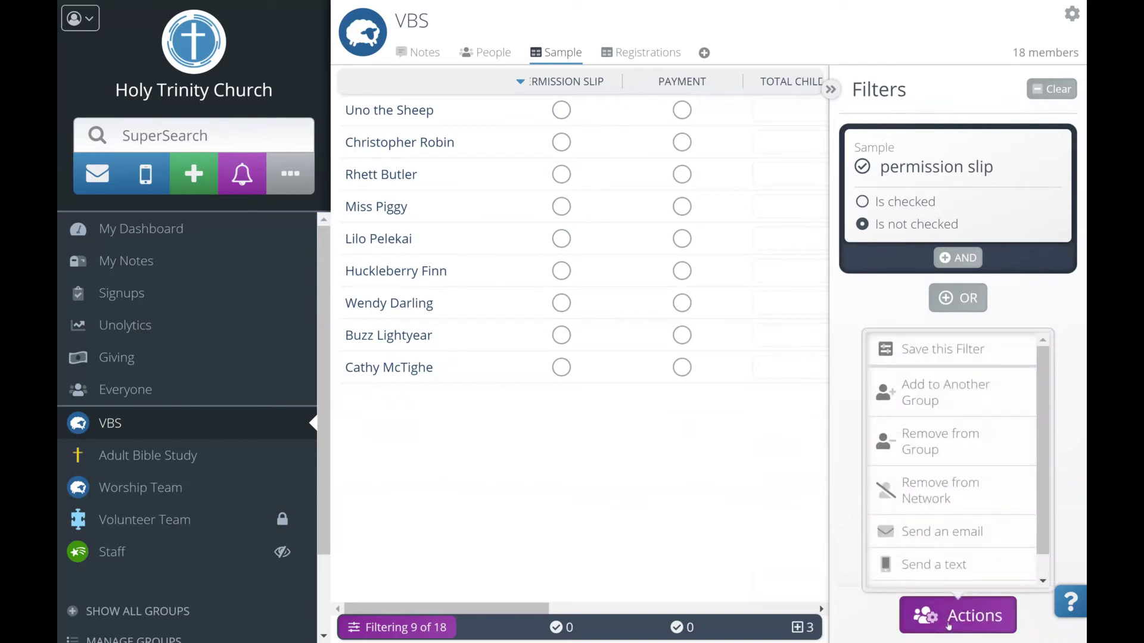
left_click(945, 533)
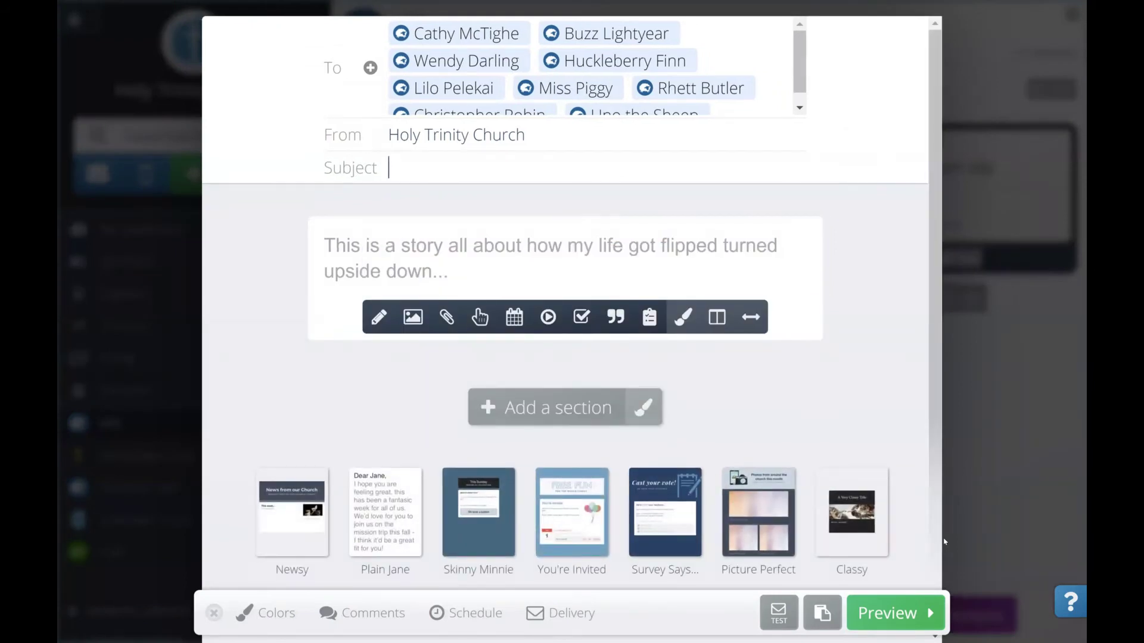
left_click(214, 613)
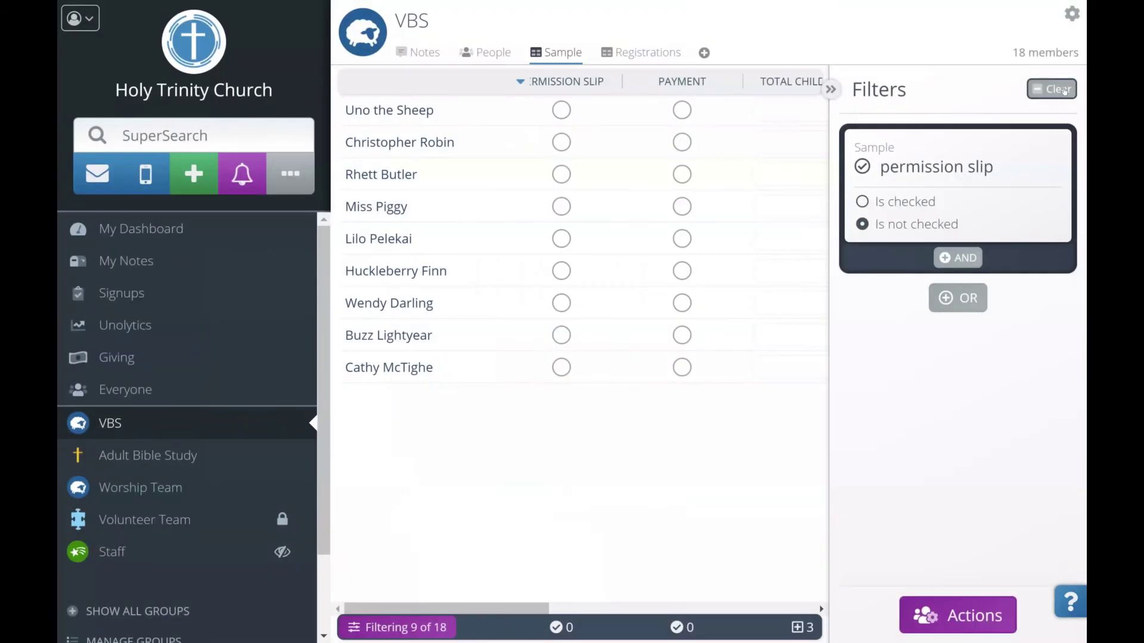
left_click(1064, 90)
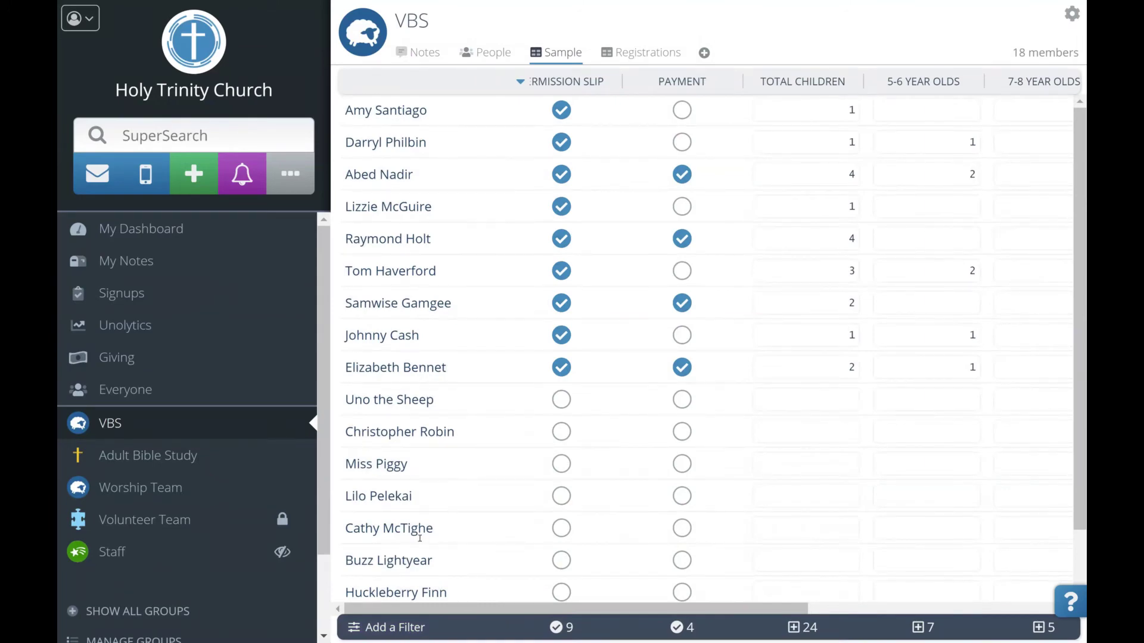
- Filter the Sample board to members whose permission slip is checked and whose payment is not checked
left_click(371, 629)
left_click(363, 350)
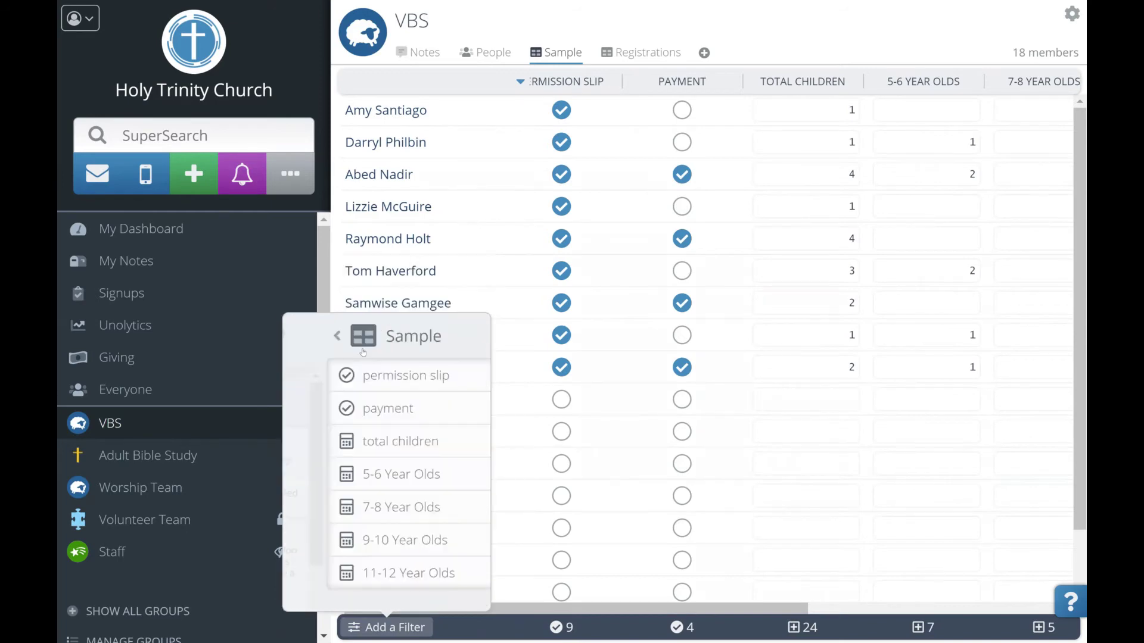
left_click(381, 394)
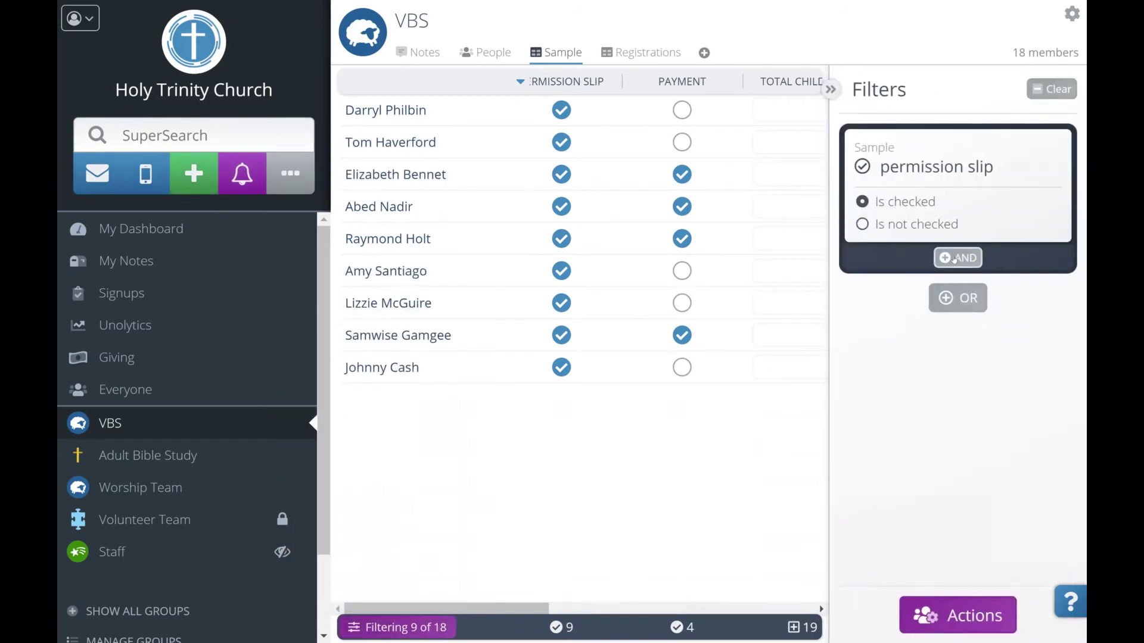
left_click(955, 258)
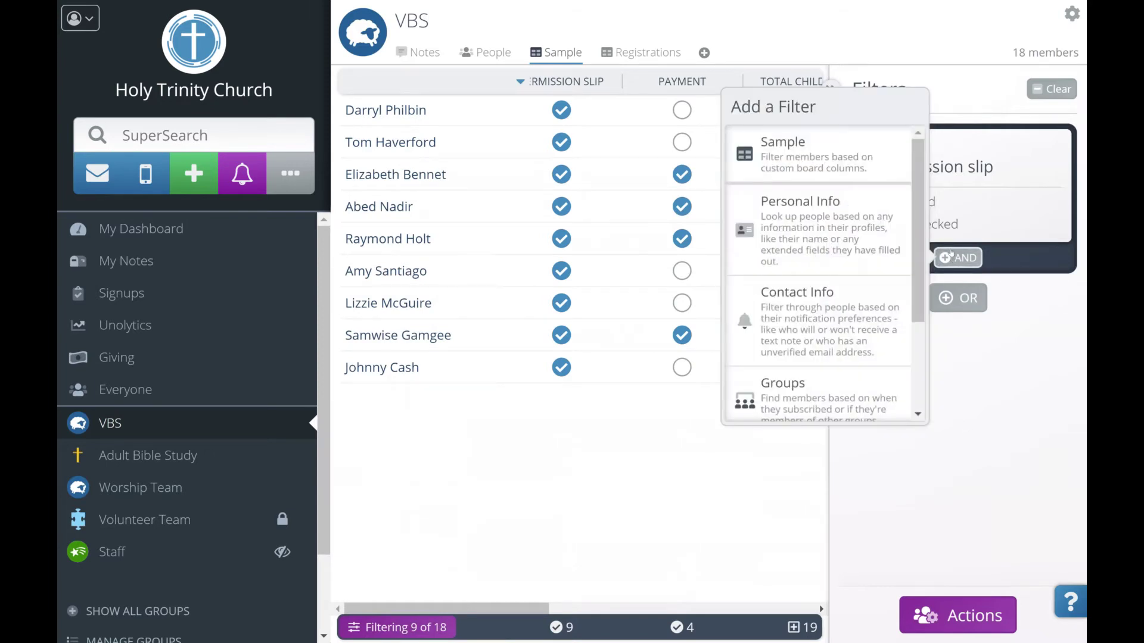
left_click(888, 165)
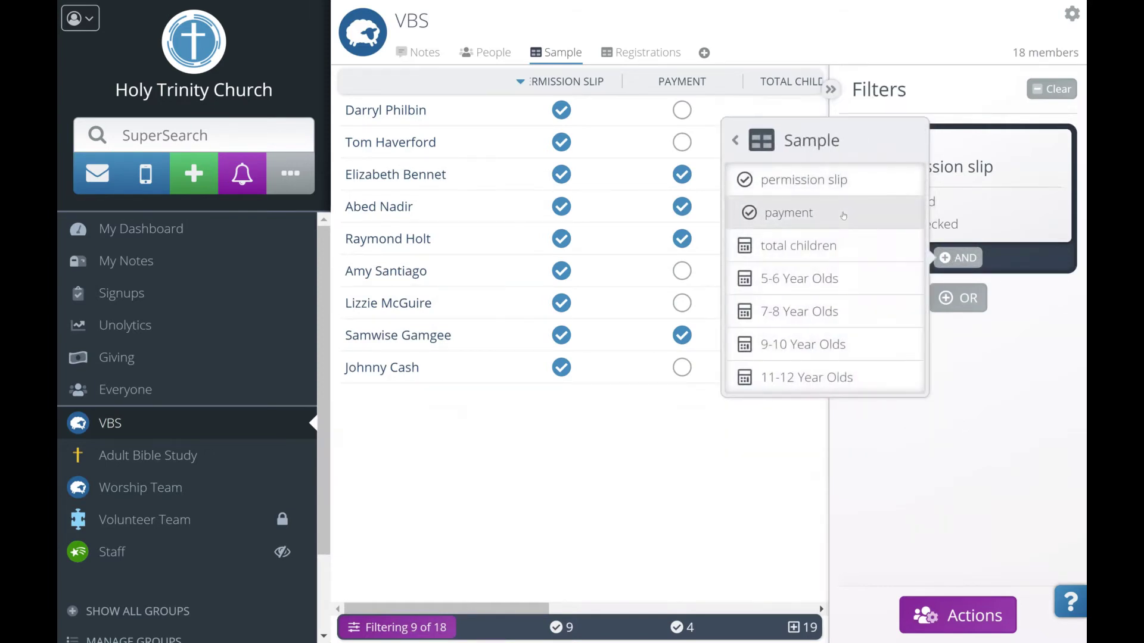
left_click(780, 213)
left_click(901, 357)
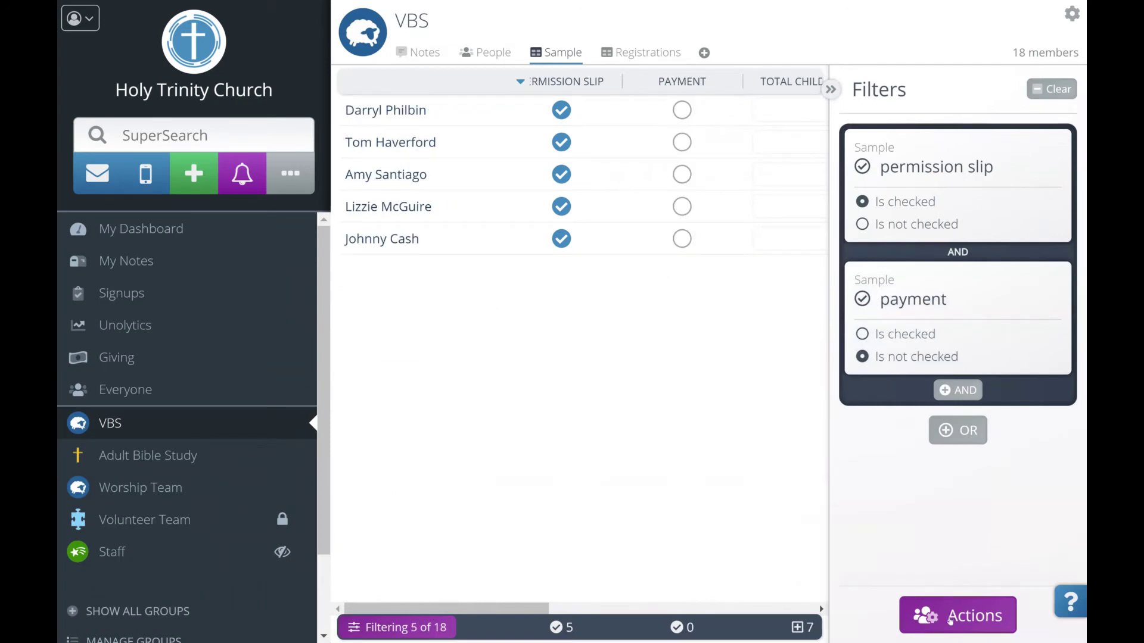
- Open a text message draft to the filtered members, discarding the draft and clearing all filters
left_click(951, 619)
left_click(935, 565)
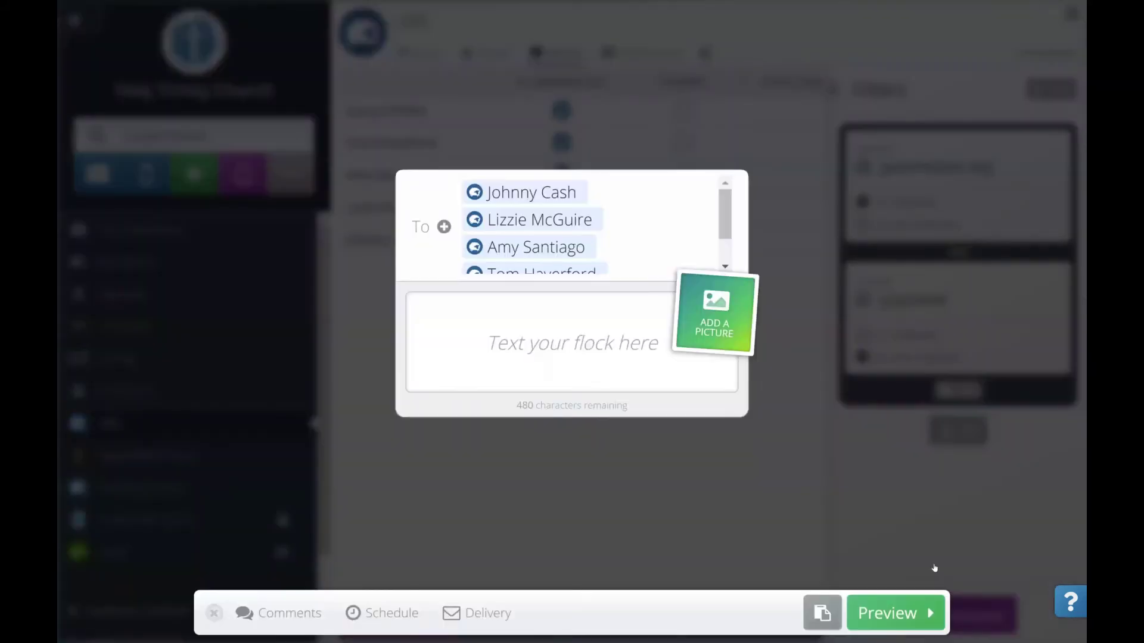
left_click(213, 613)
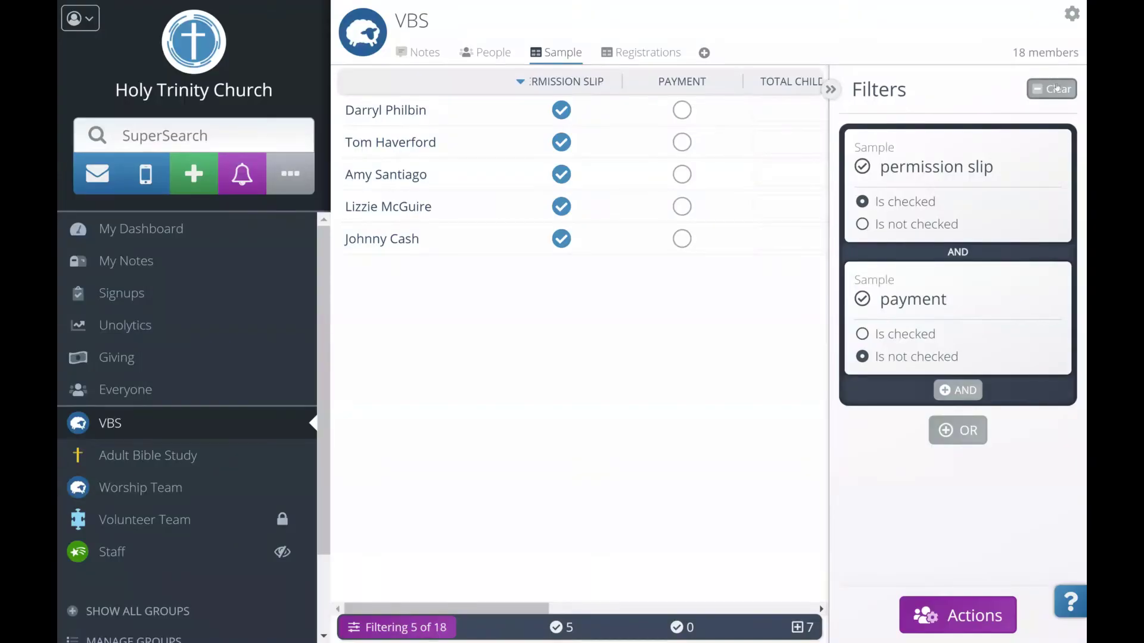
left_click(1054, 88)
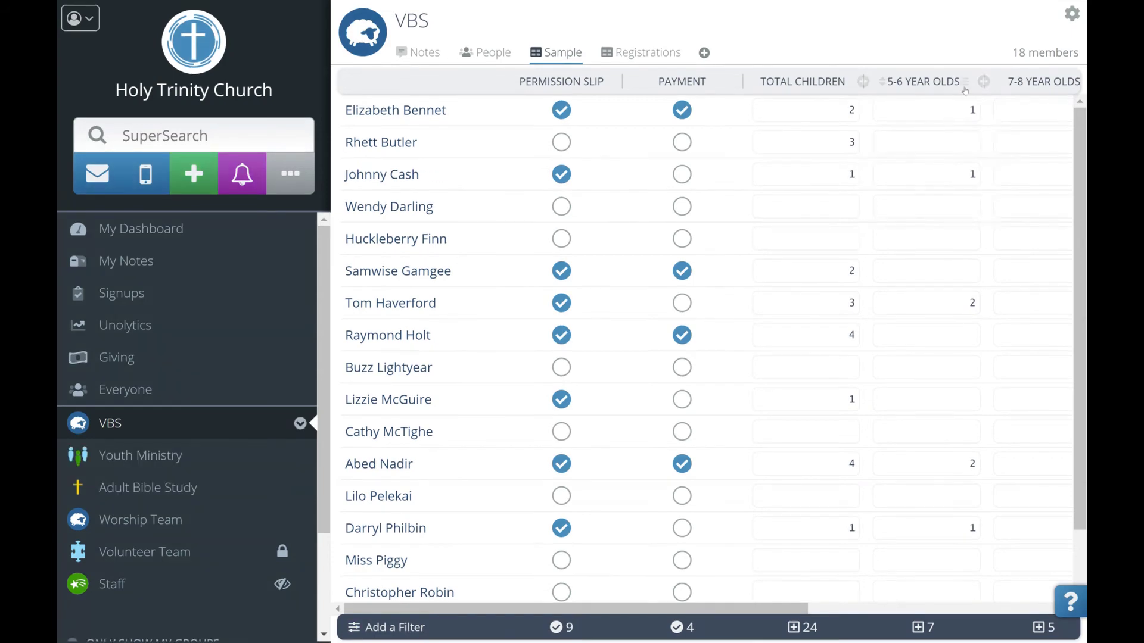
- Filter the Sample board to members with the 5-6 Year Olds column filled out and add them to the 5-6 Year Olds group
left_click(965, 82)
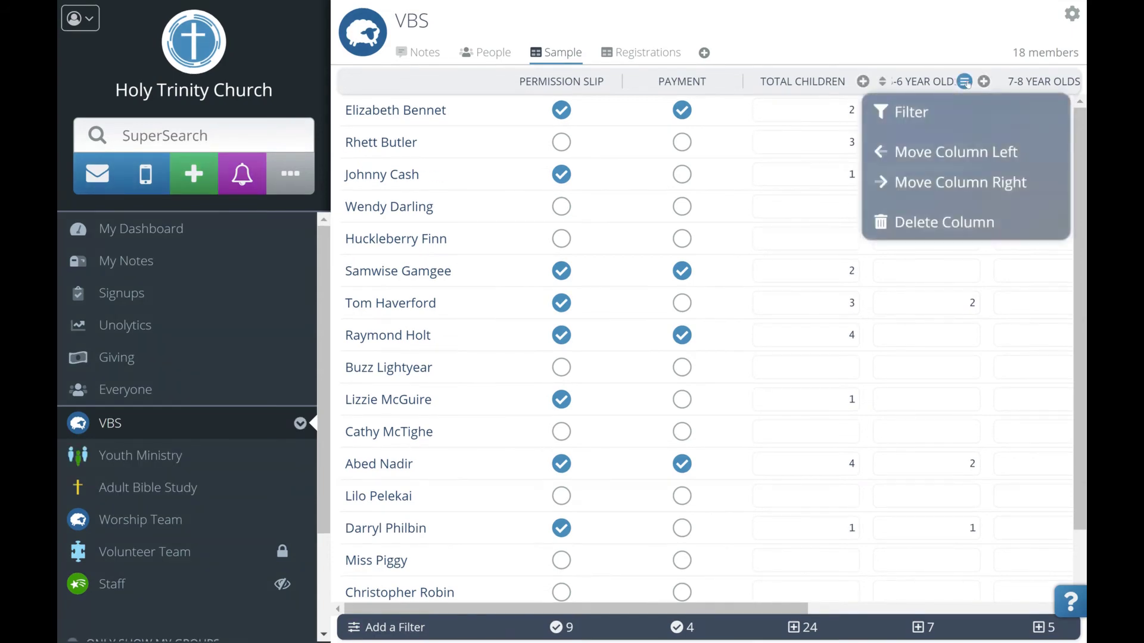
left_click(953, 111)
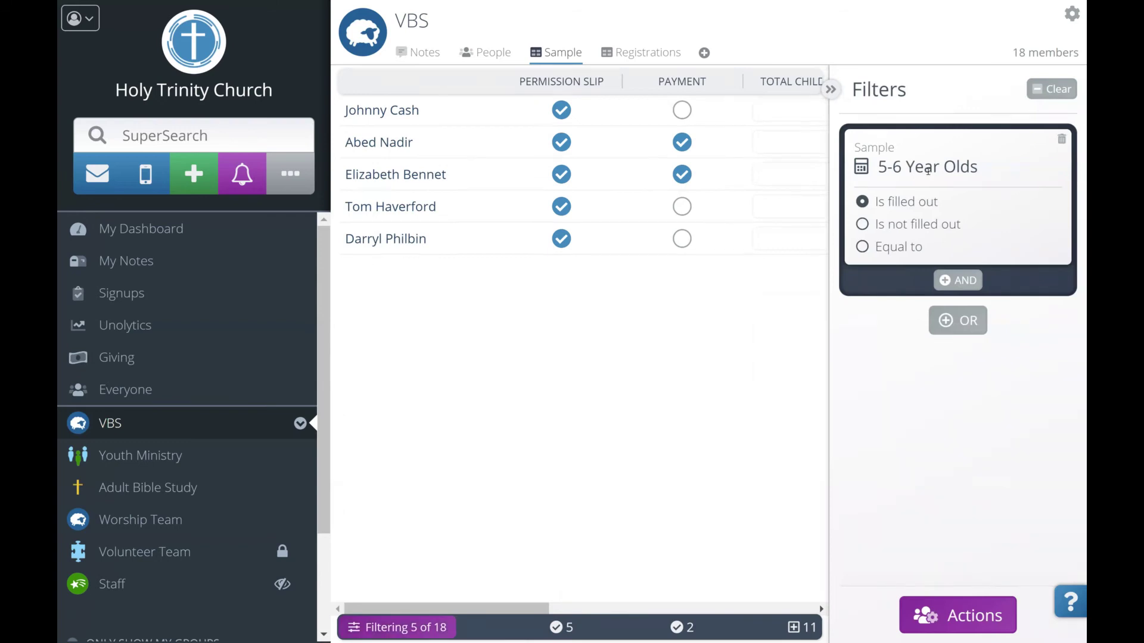
left_click(950, 608)
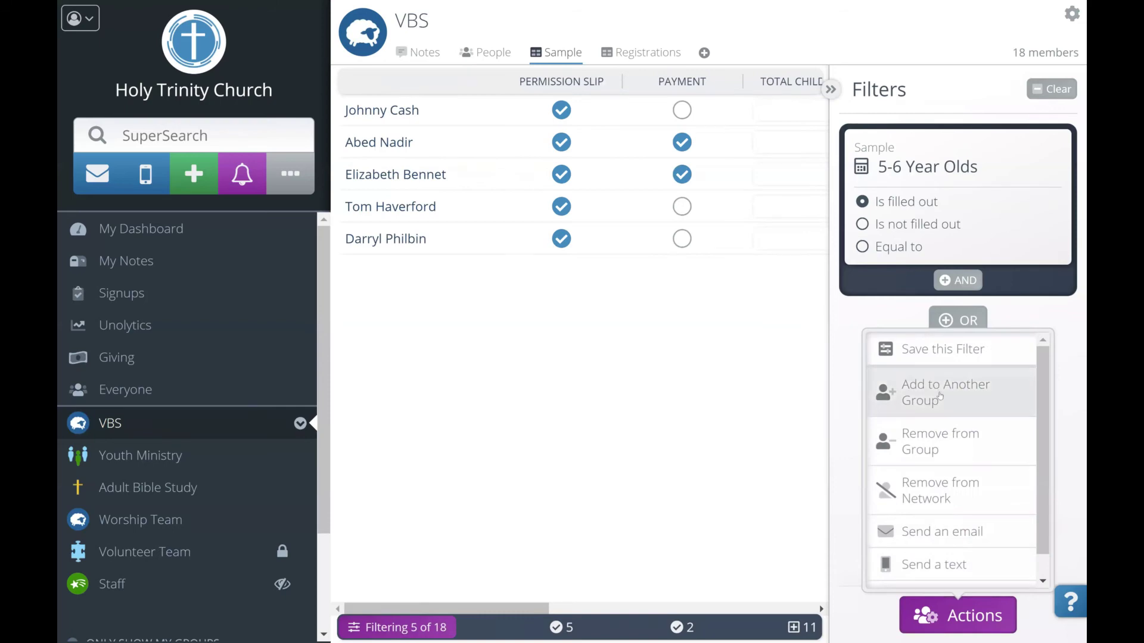
left_click(933, 396)
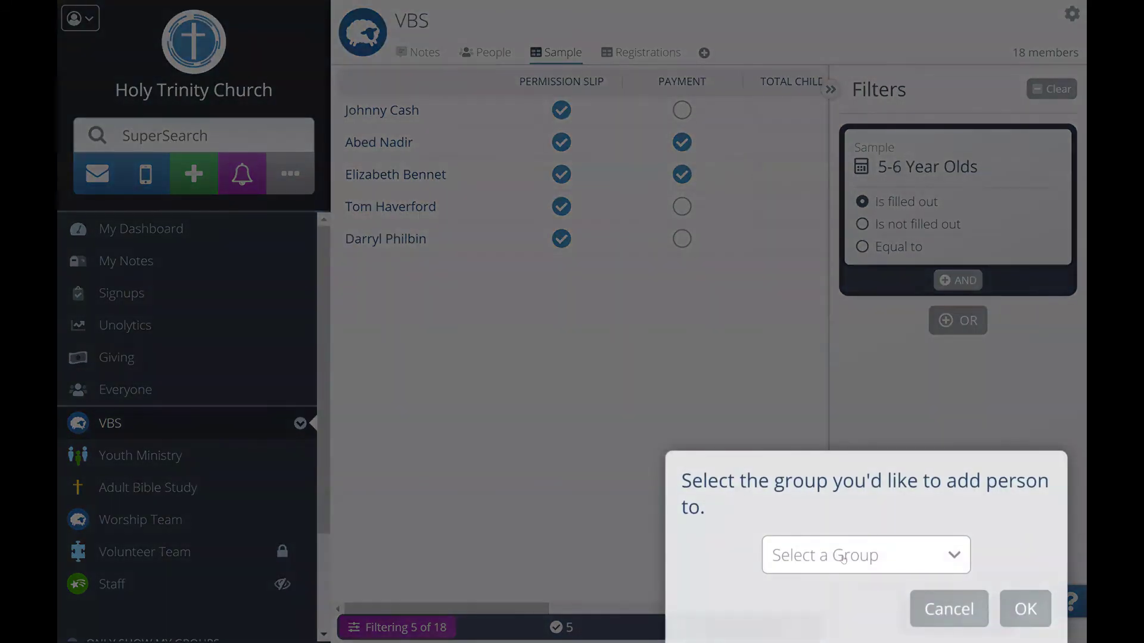
left_click(846, 555)
left_click(859, 322)
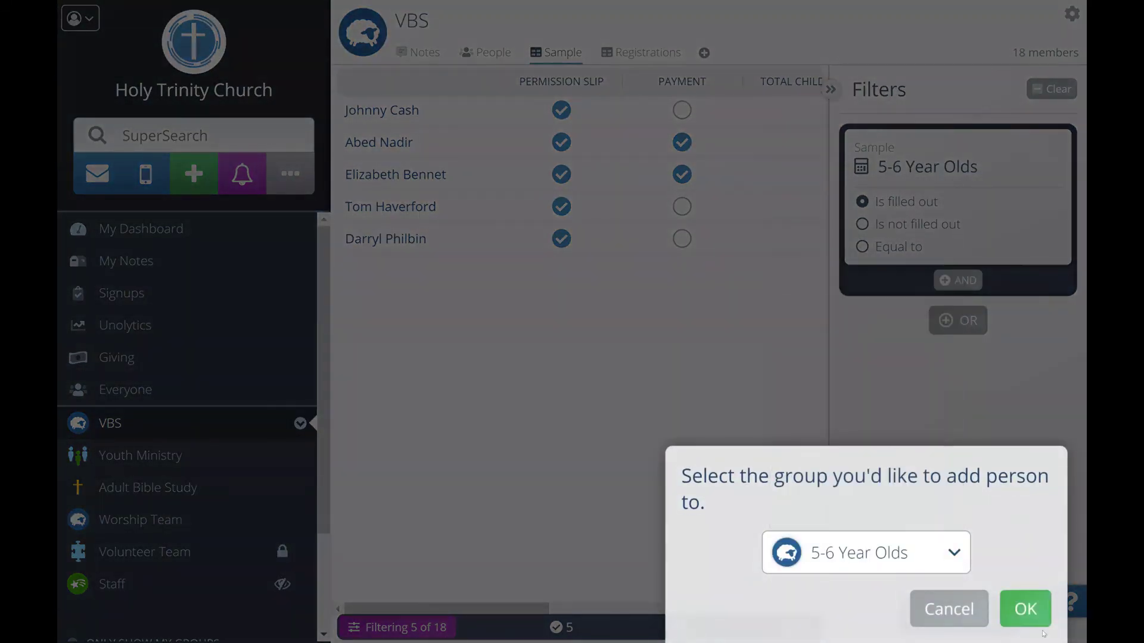
left_click(1039, 609)
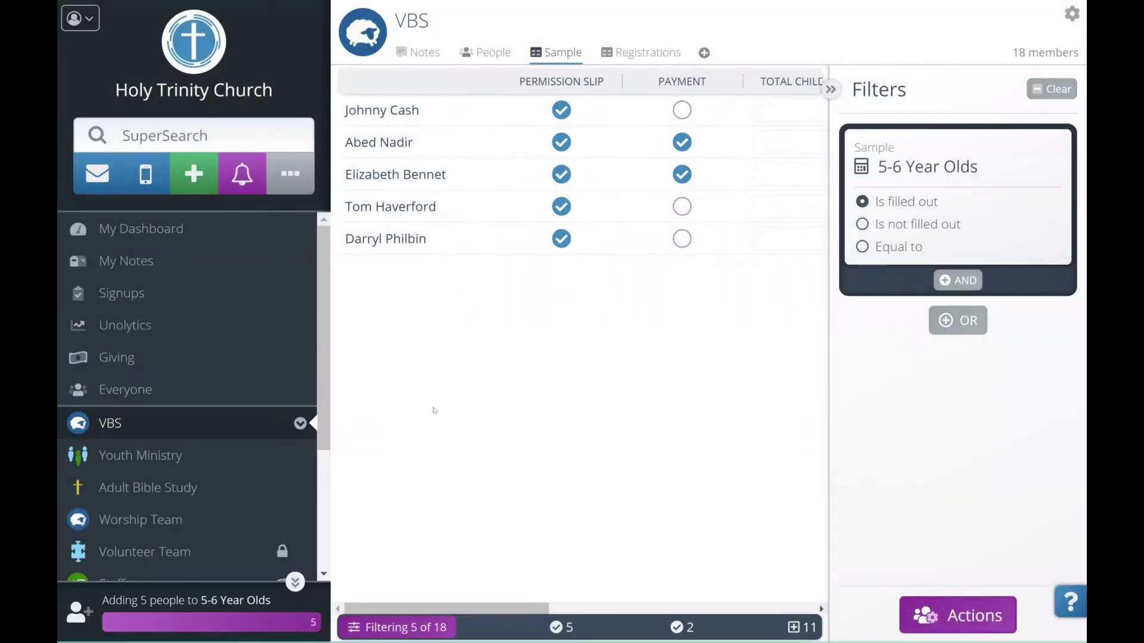
- Expand the VBS subgroups and open the Child Info board of the 9-10 Year Olds group
left_click(301, 423)
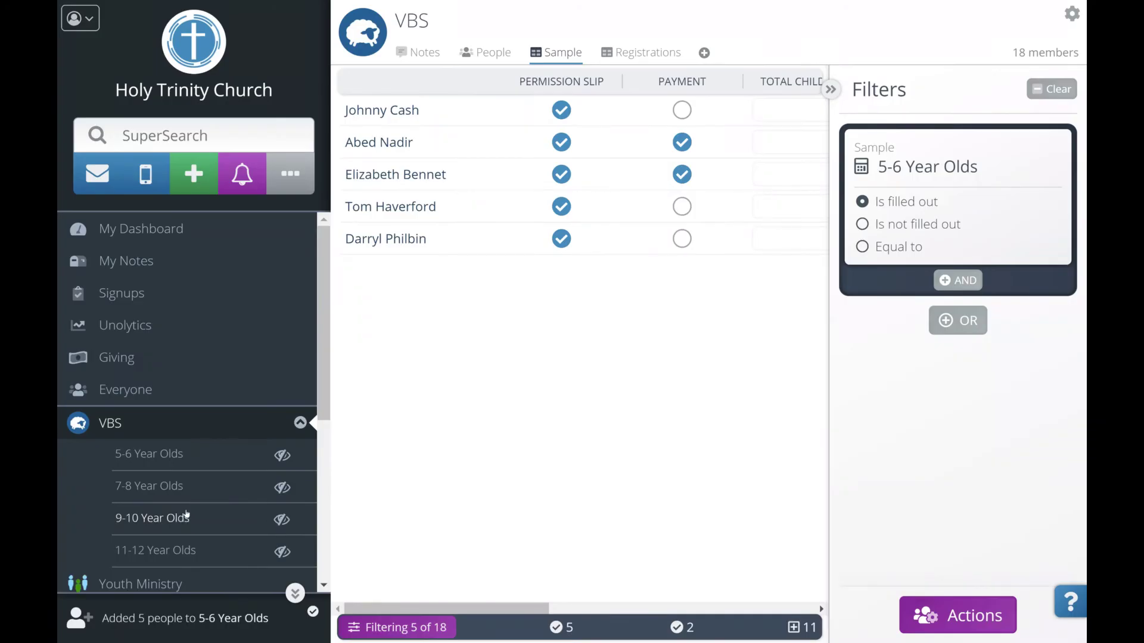
left_click(187, 516)
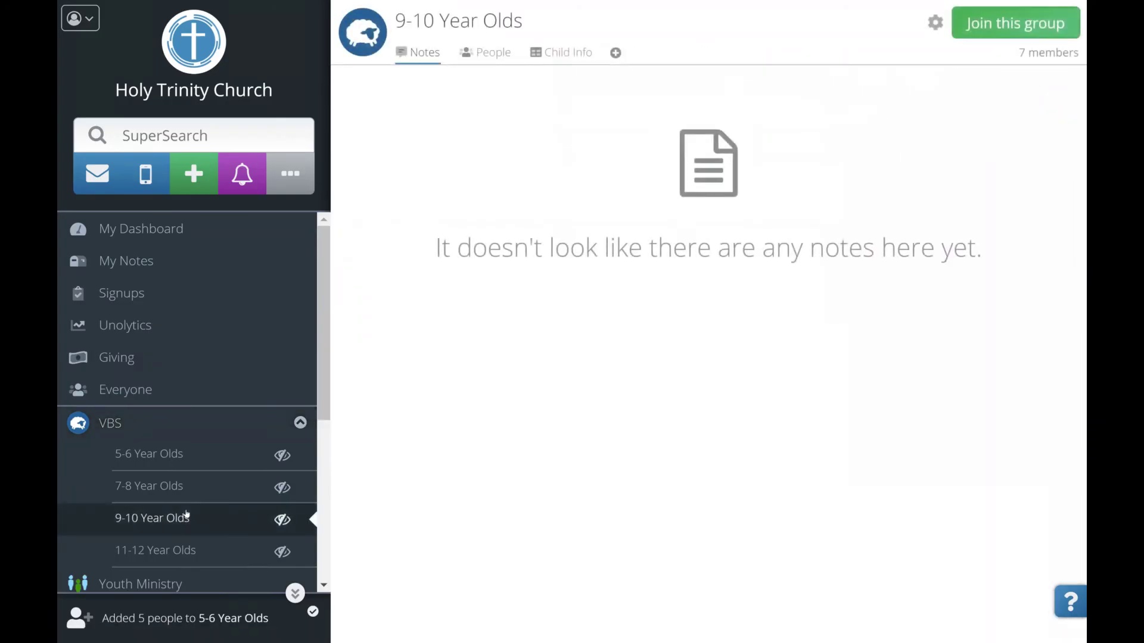
left_click(552, 52)
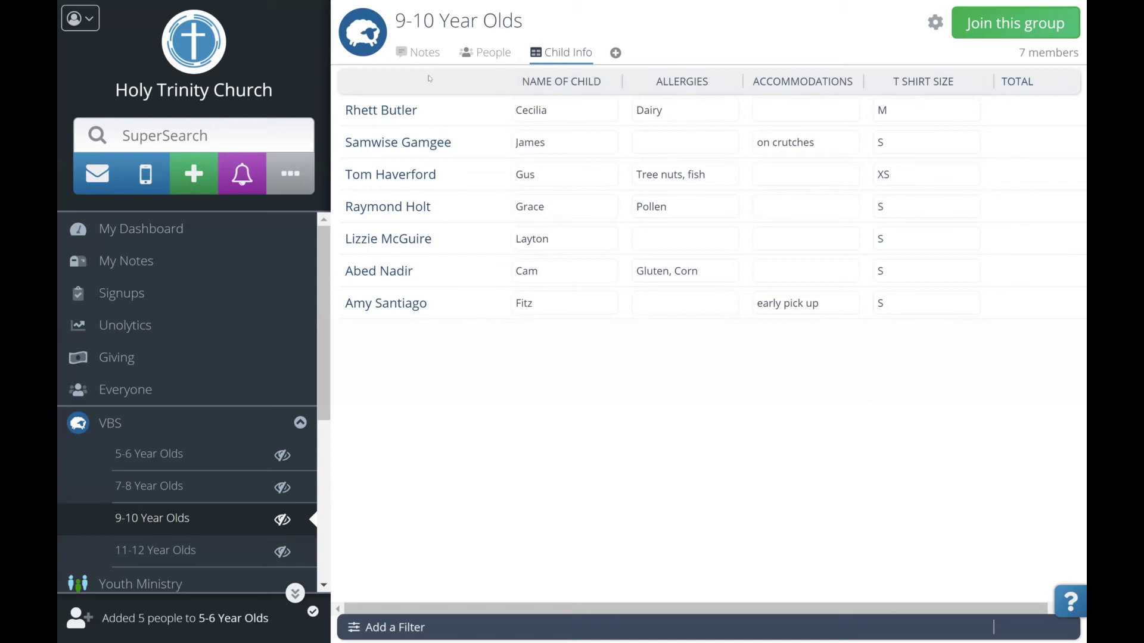
mouse_move(411, 139)
- Examine the Child Info board's settings, including its data export option, and close them
left_click(932, 23)
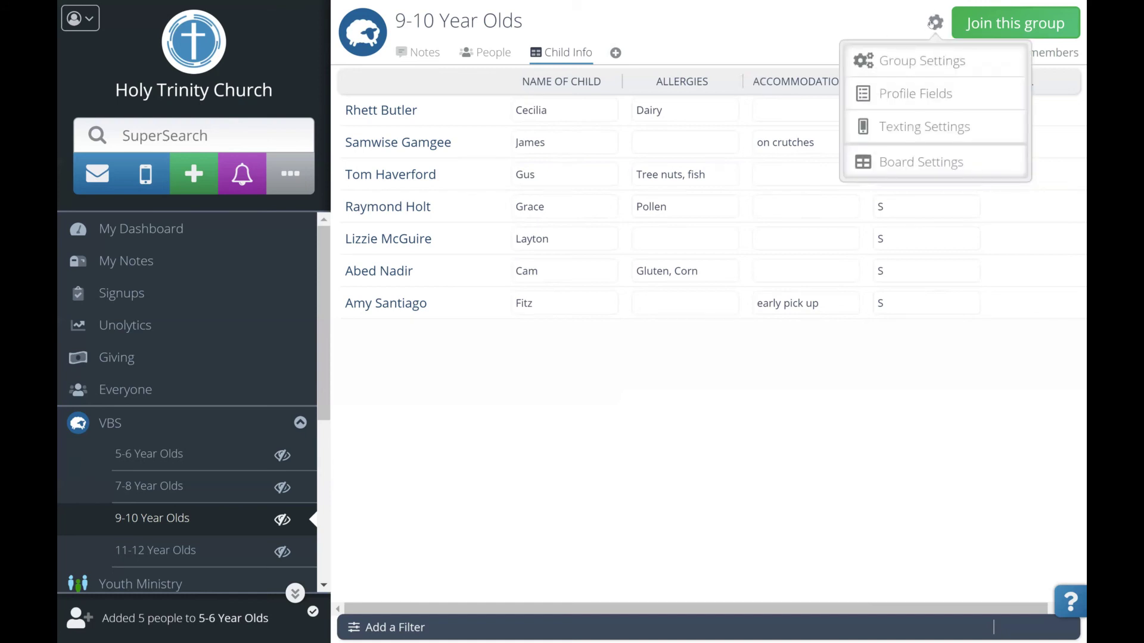
left_click(893, 170)
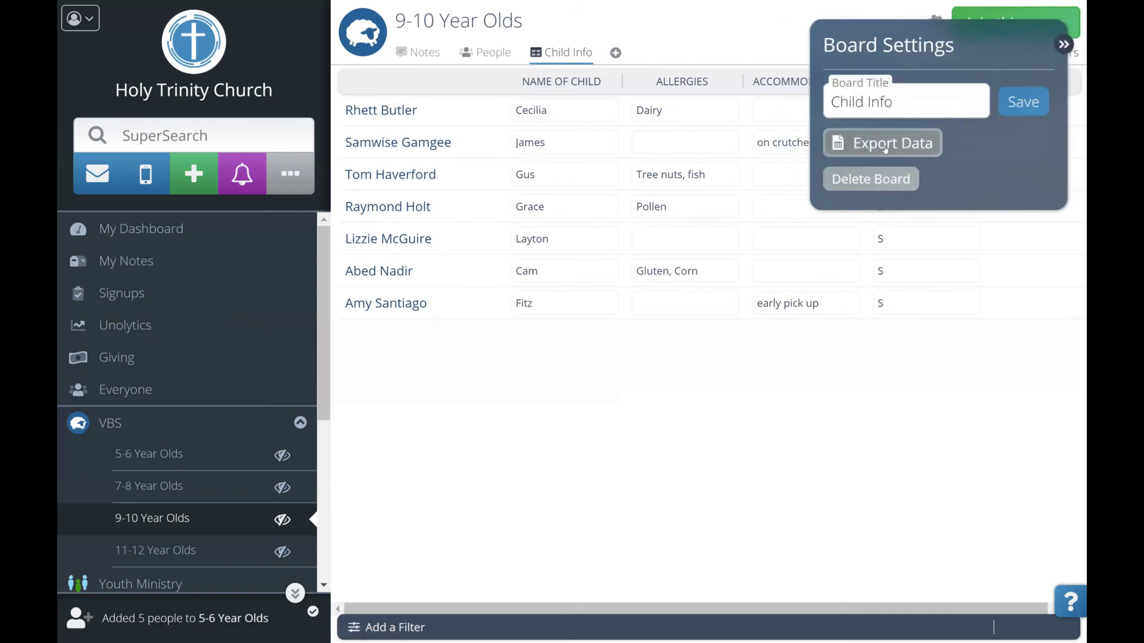
left_click(1064, 44)
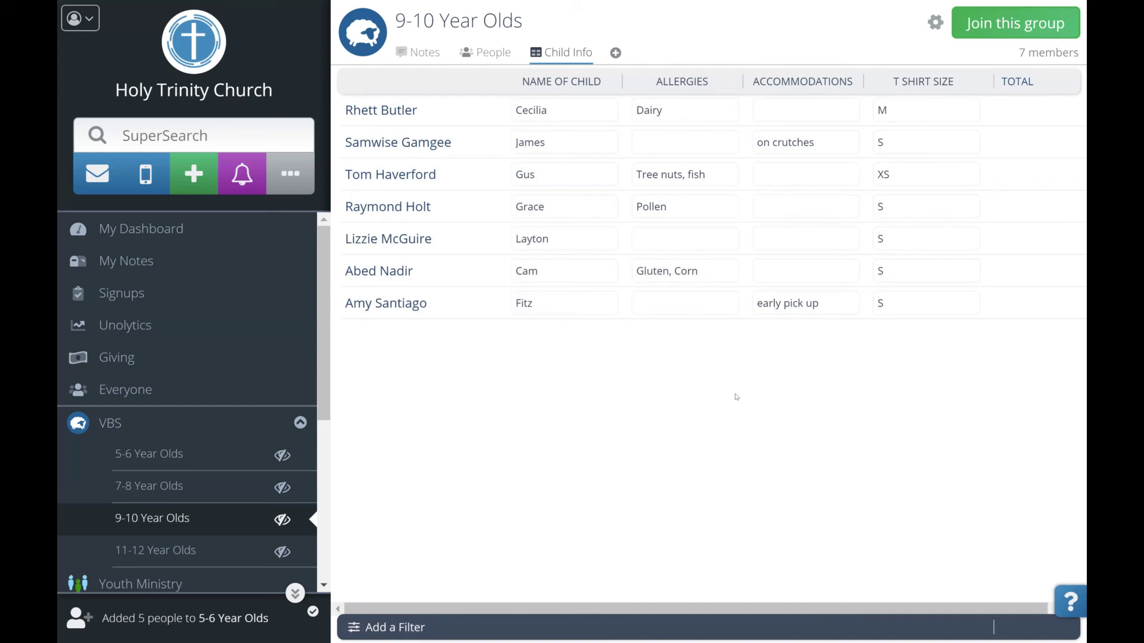
- Filter the Child Info board to members whose Allergies column is filled out
mouse_move(726, 82)
left_click(725, 82)
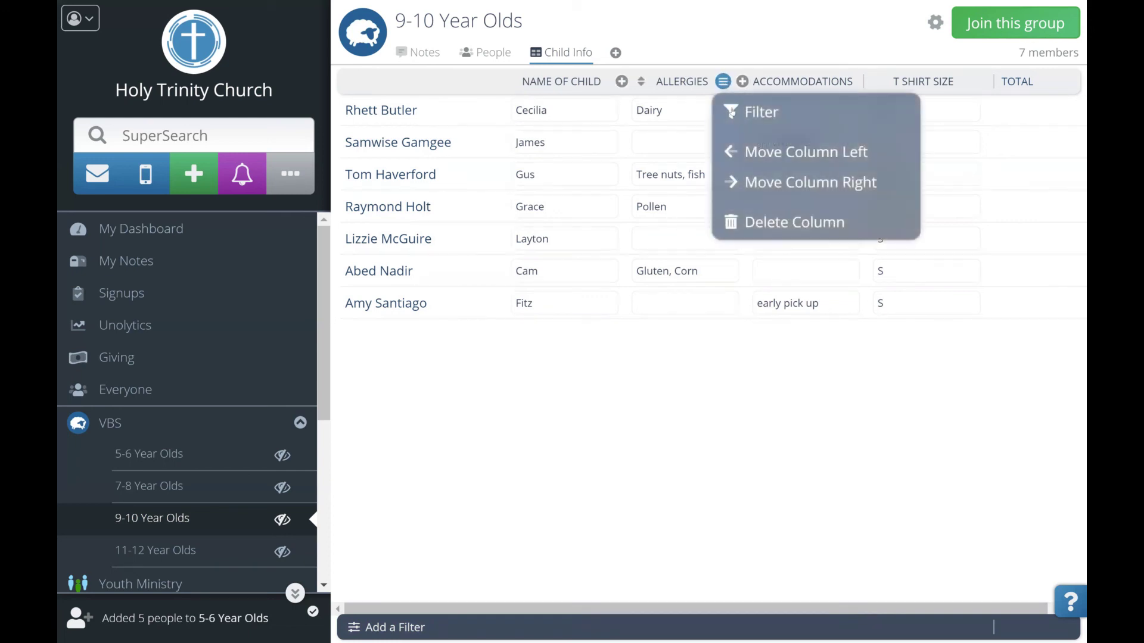
left_click(733, 112)
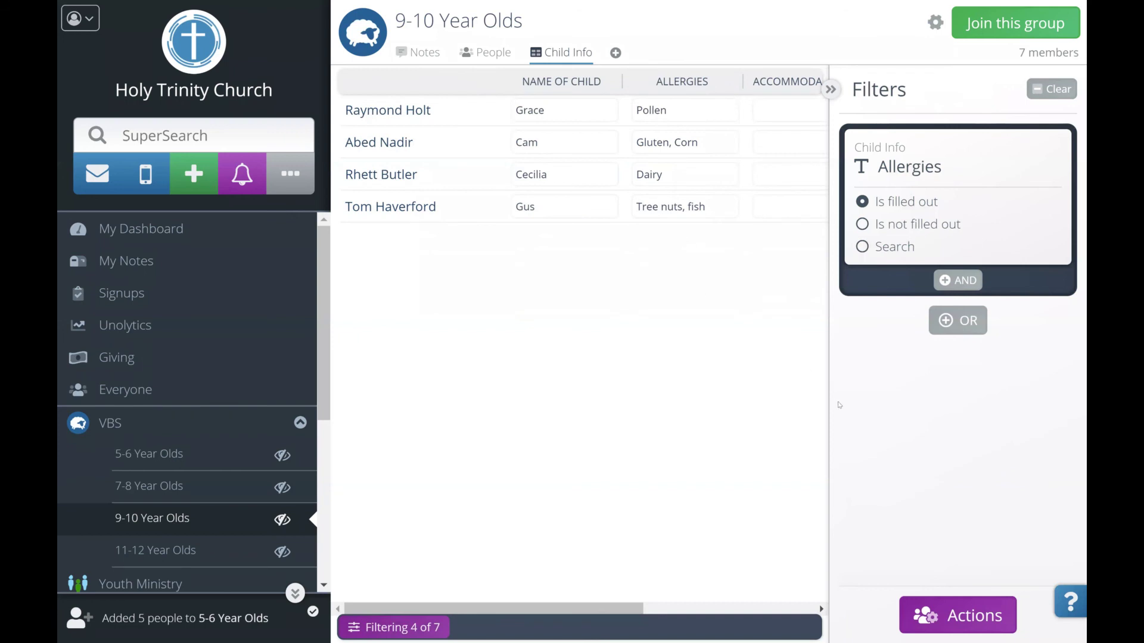
- Look through the actions available for the filtered members and clear the Allergies filter
left_click(943, 617)
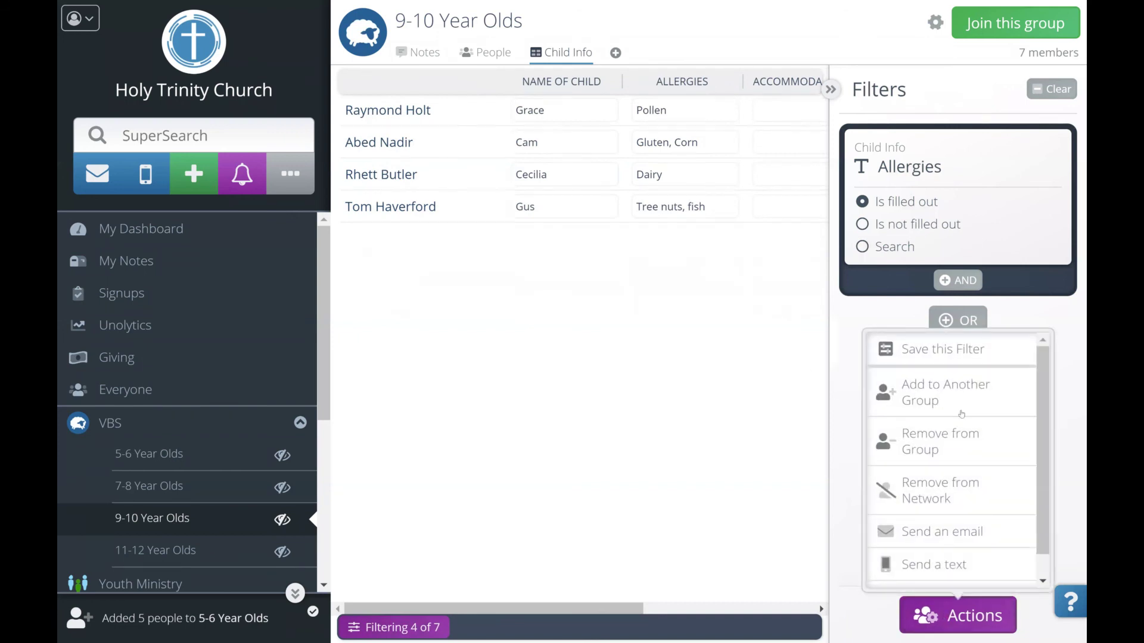
scroll(953, 399, "down", 1)
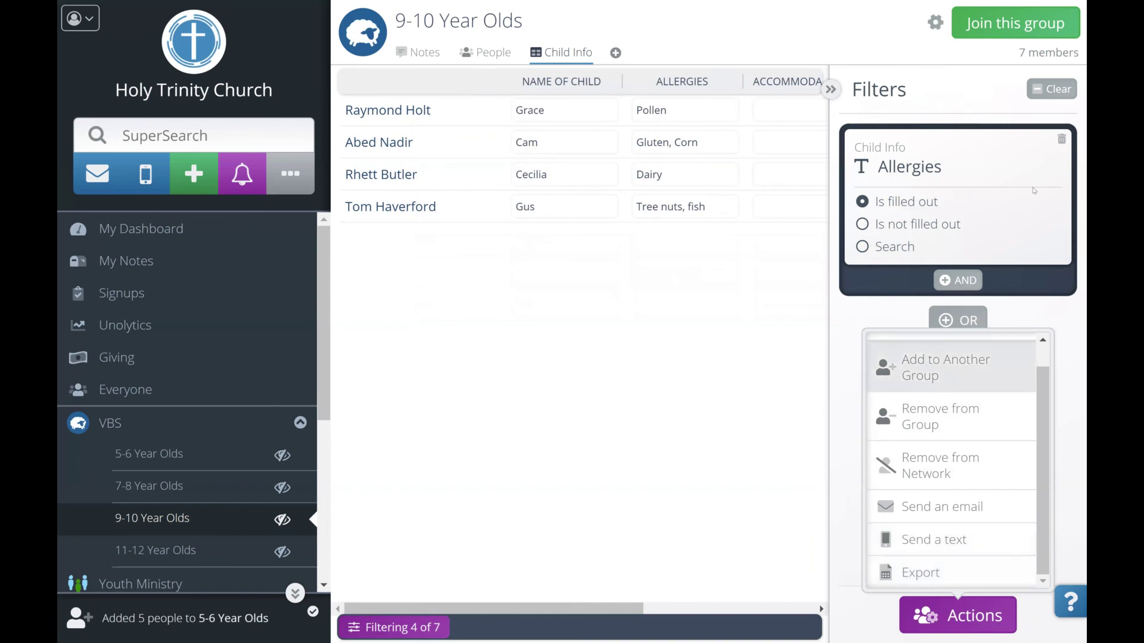
left_click(1052, 89)
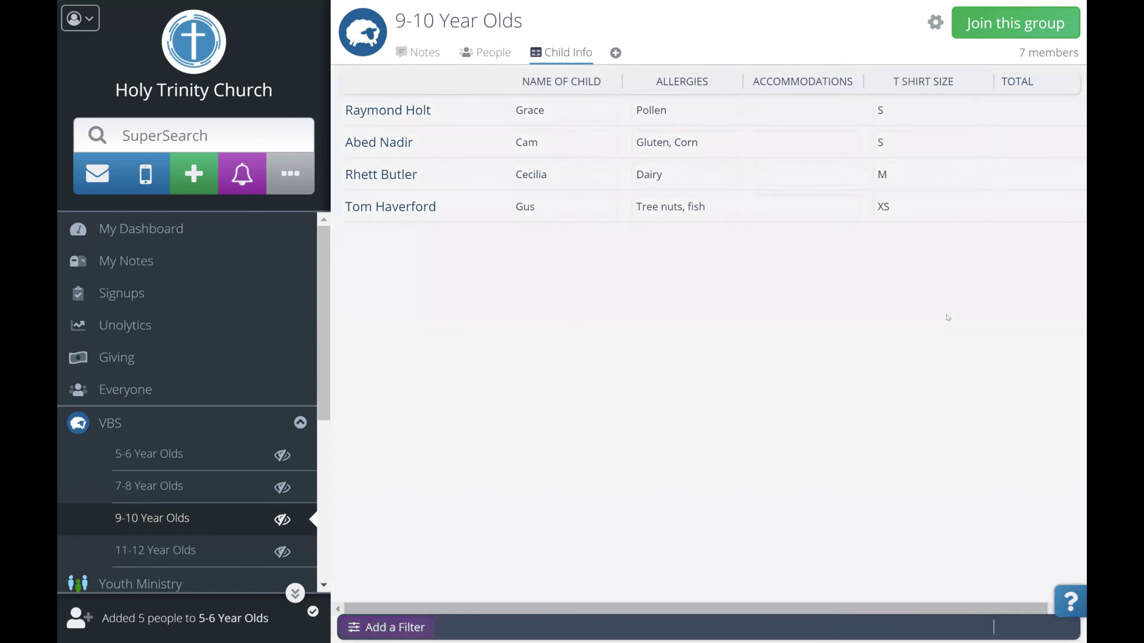